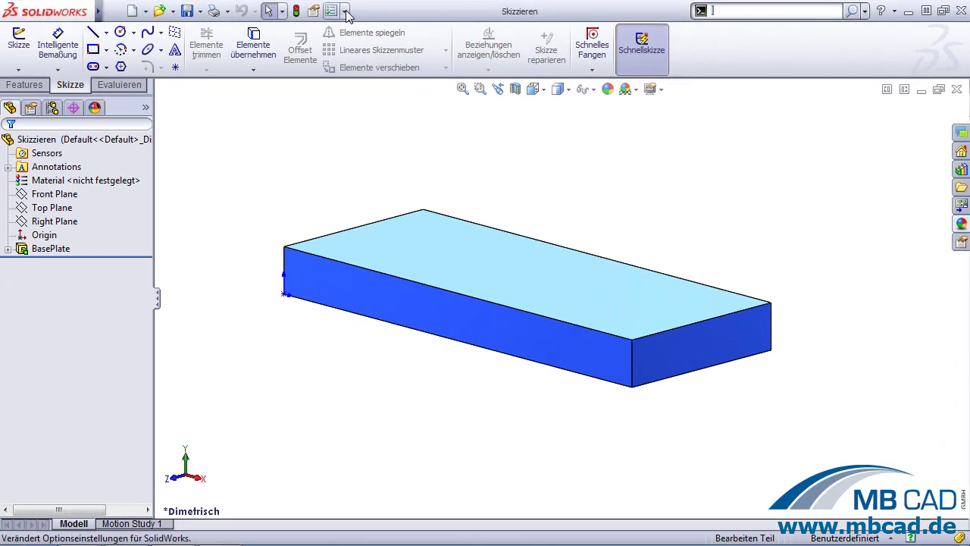
# In Anpassen > Tastatur, give the Kreis command the search shortcut k.
pyautogui.click(345, 11)
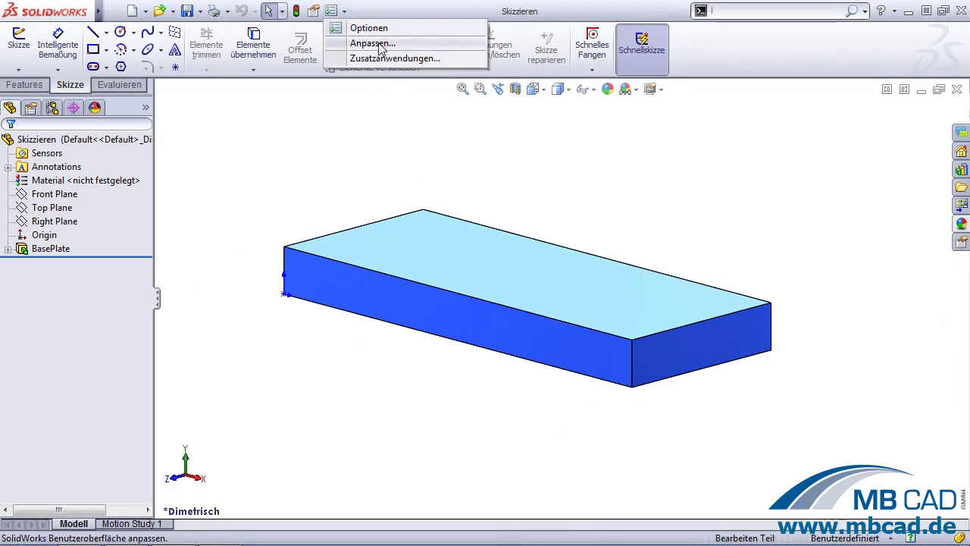
pyautogui.click(372, 43)
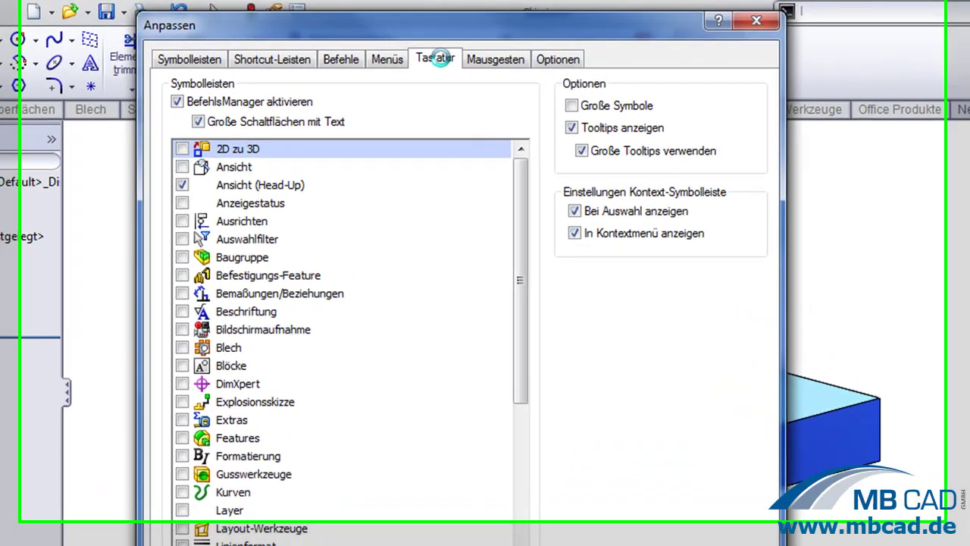
pyautogui.click(435, 58)
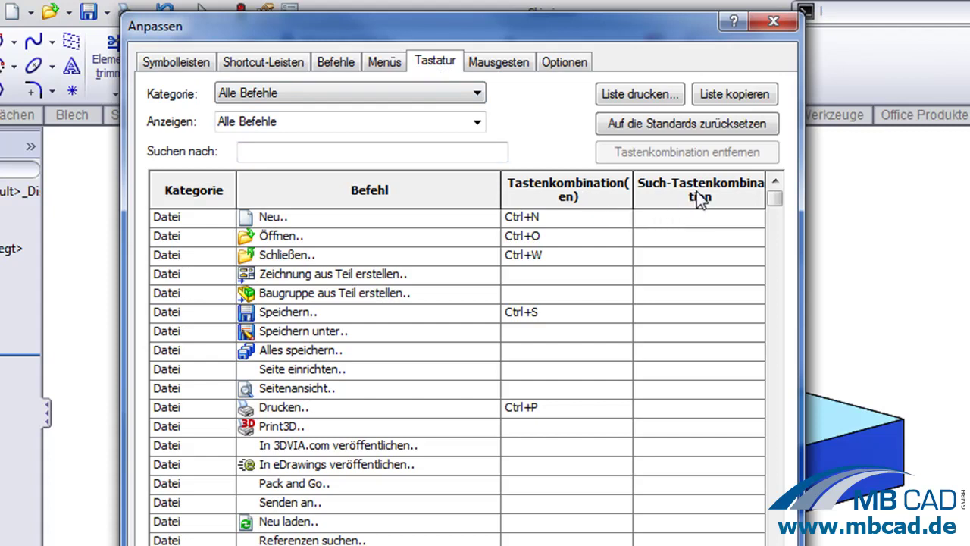
pyautogui.click(446, 152)
pyautogui.write('k')
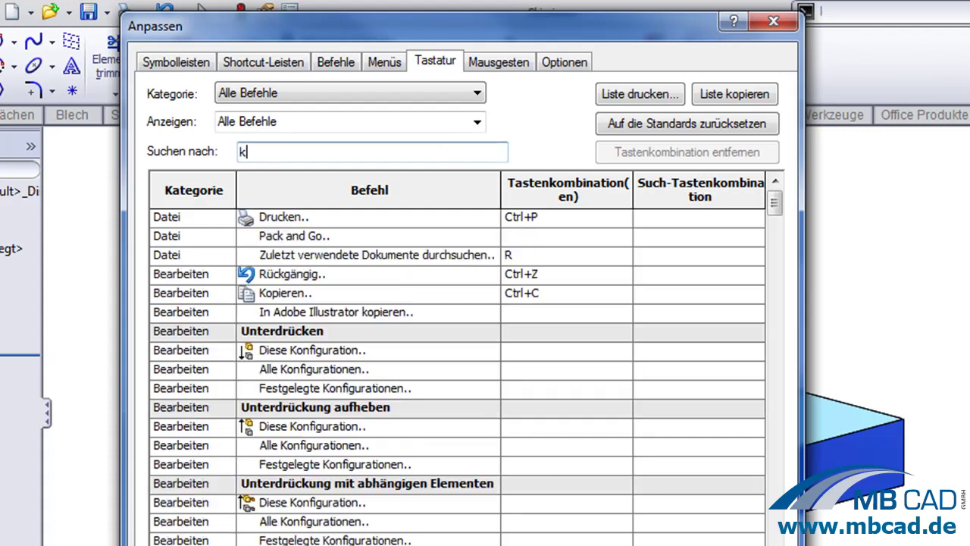
pyautogui.write('reis')
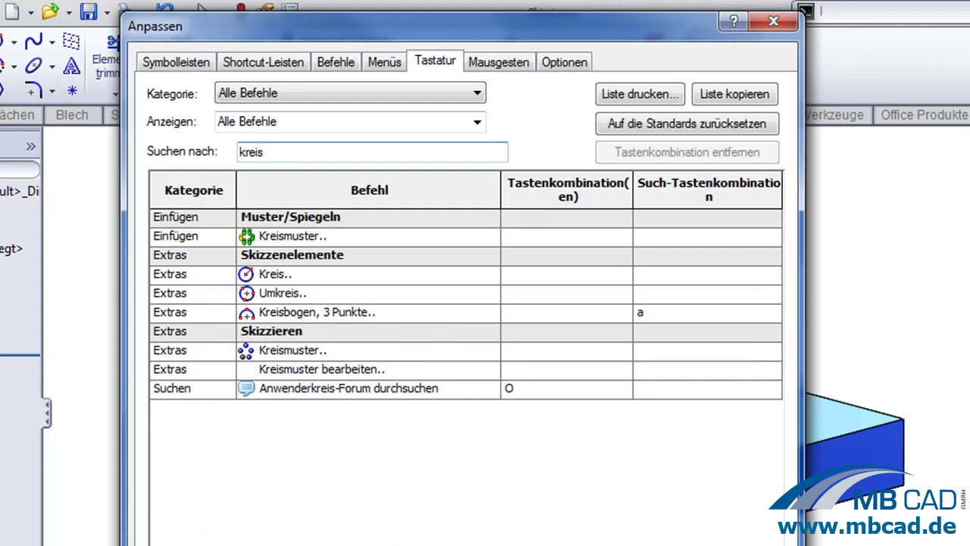
pyautogui.click(663, 276)
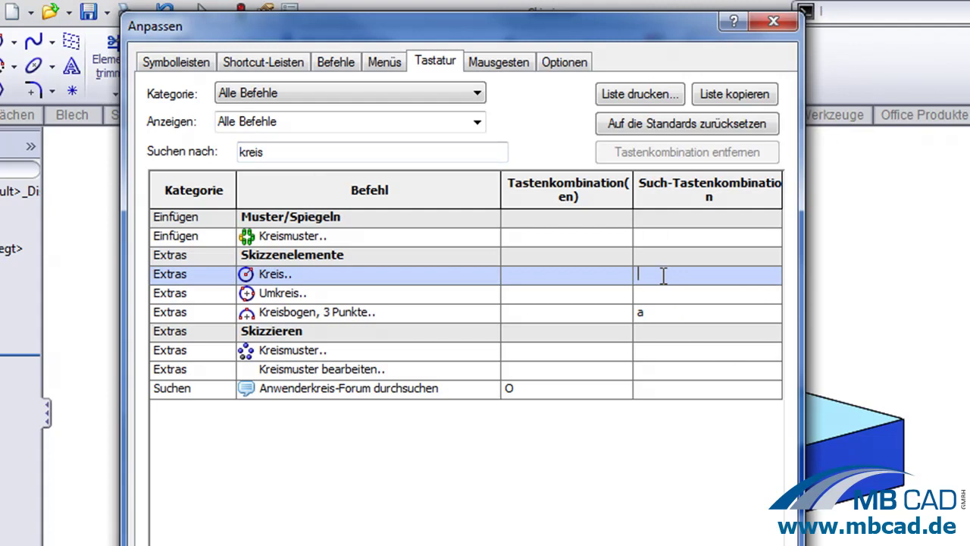
pyautogui.write('k')
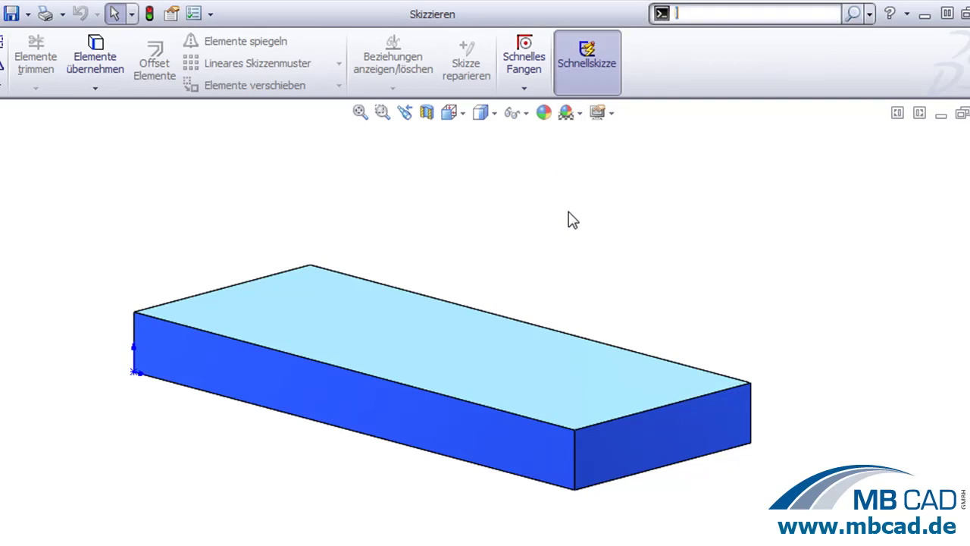
# Launch the Linie tool with the search shortcut l.
pyautogui.write('l')
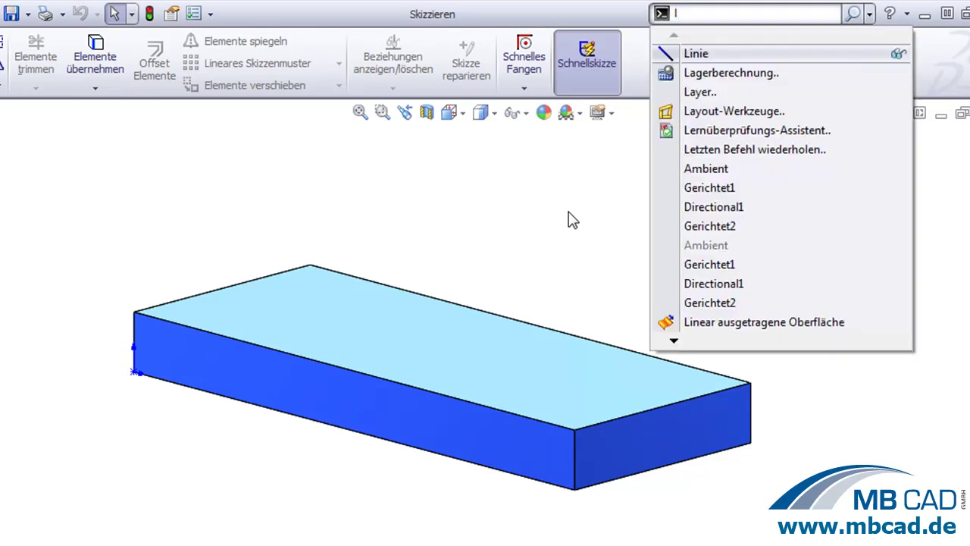
pyautogui.press('Return')
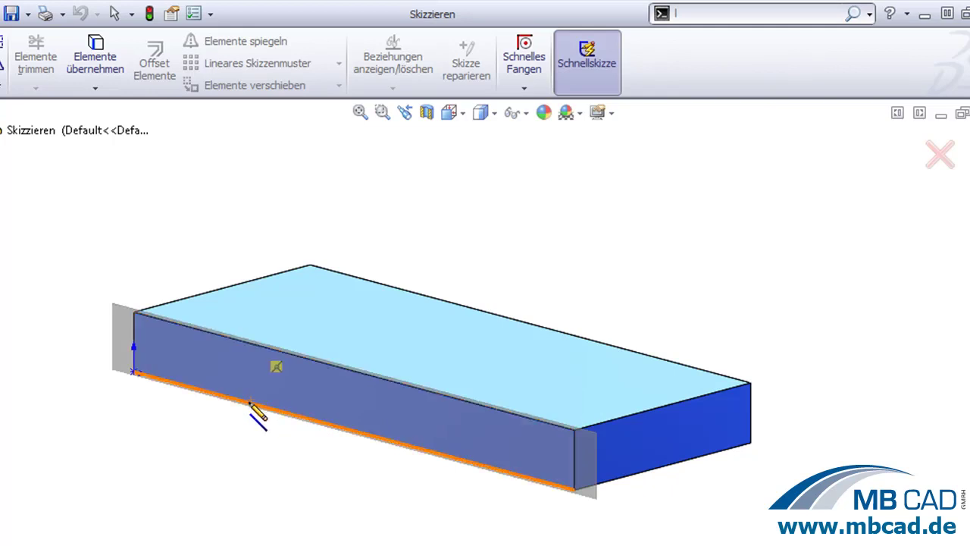
# Draw two vertical lines joined by a tangent arc on the front face, closed along the bottom edge.
pyautogui.click(249, 402)
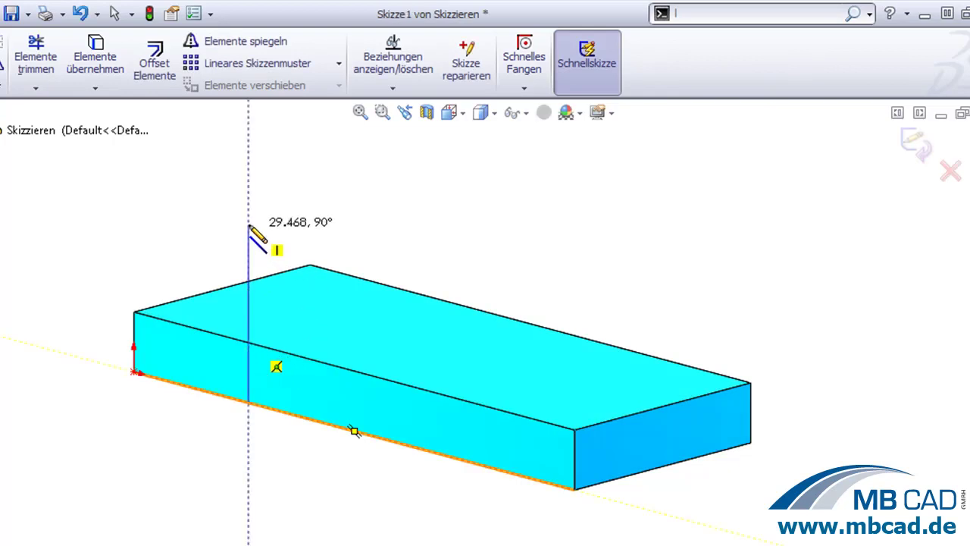
pyautogui.click(249, 221)
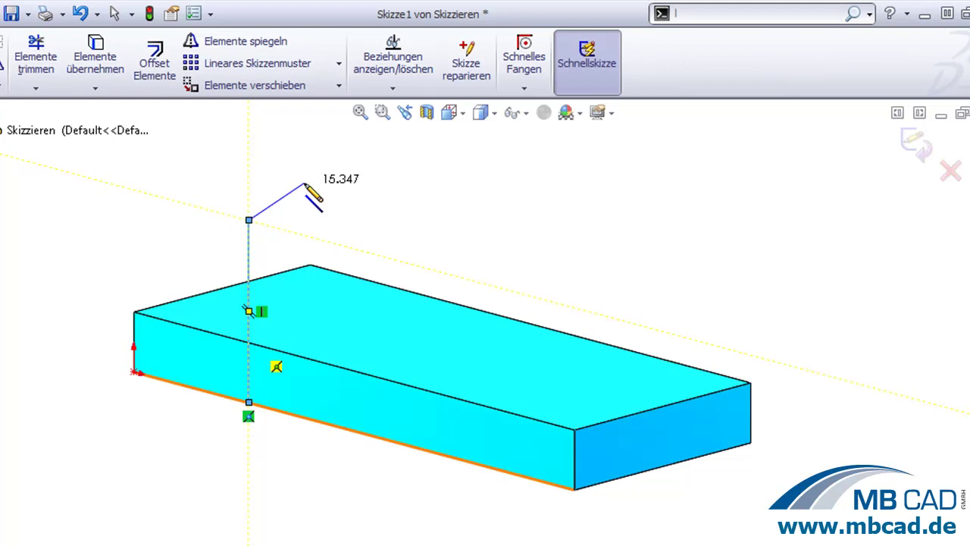
pyautogui.click(304, 184)
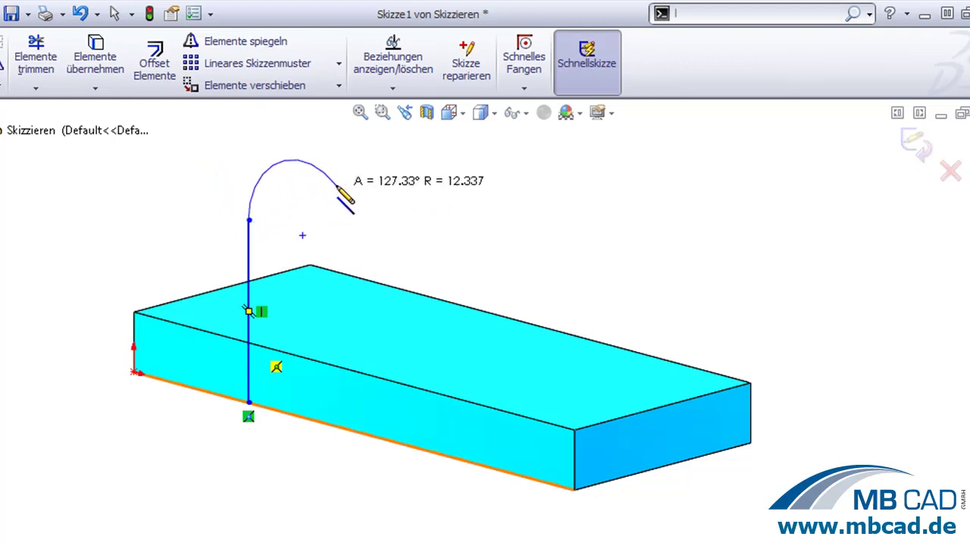
pyautogui.press('a')
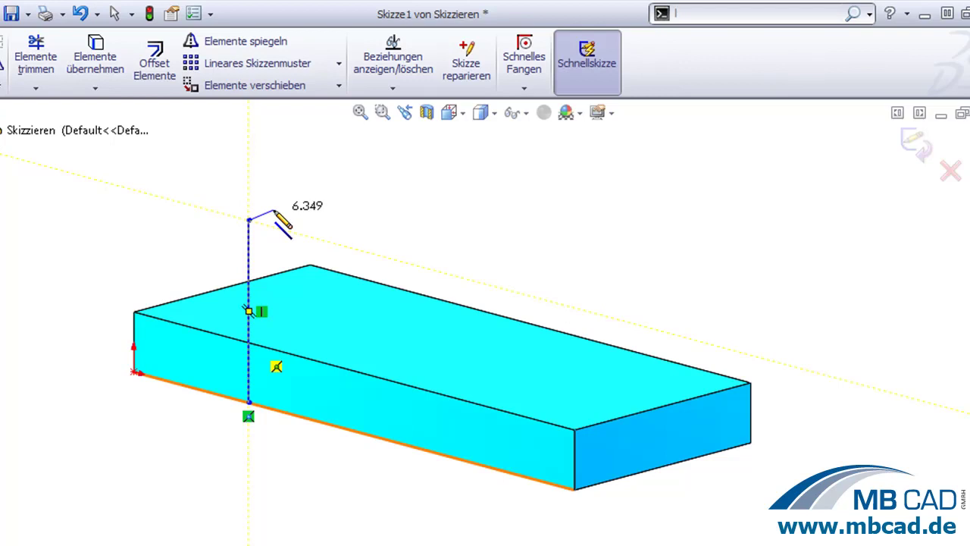
pyautogui.click(249, 220)
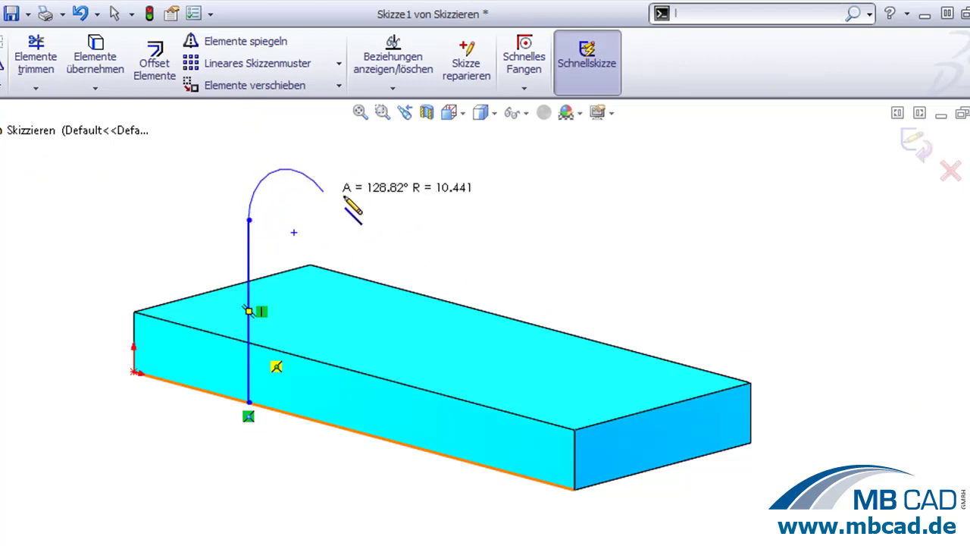
pyautogui.click(387, 257)
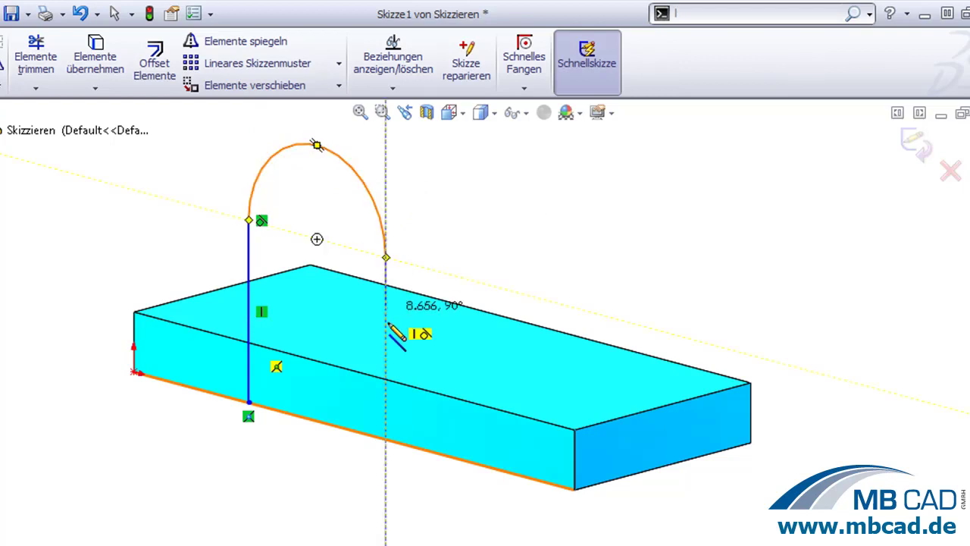
pyautogui.click(386, 439)
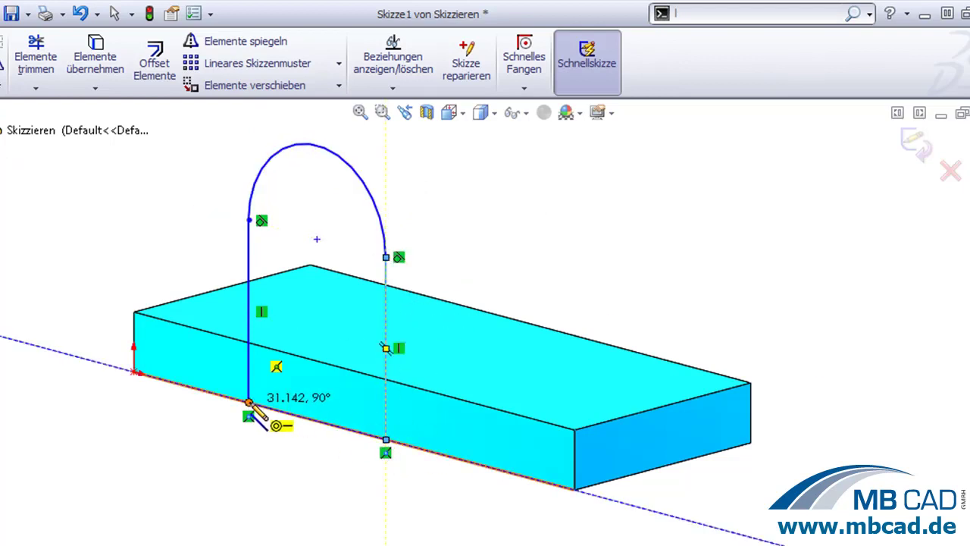
pyautogui.click(249, 401)
pyautogui.moveTo(225, 415); pyautogui.dragTo(187, 373, button='right')
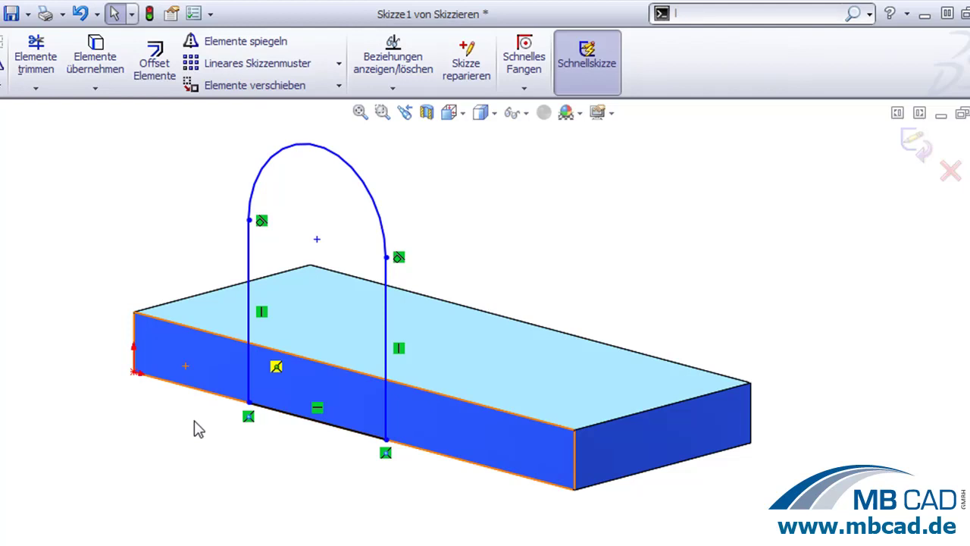
pyautogui.moveTo(227, 485); pyautogui.dragTo(234, 453, button='right')
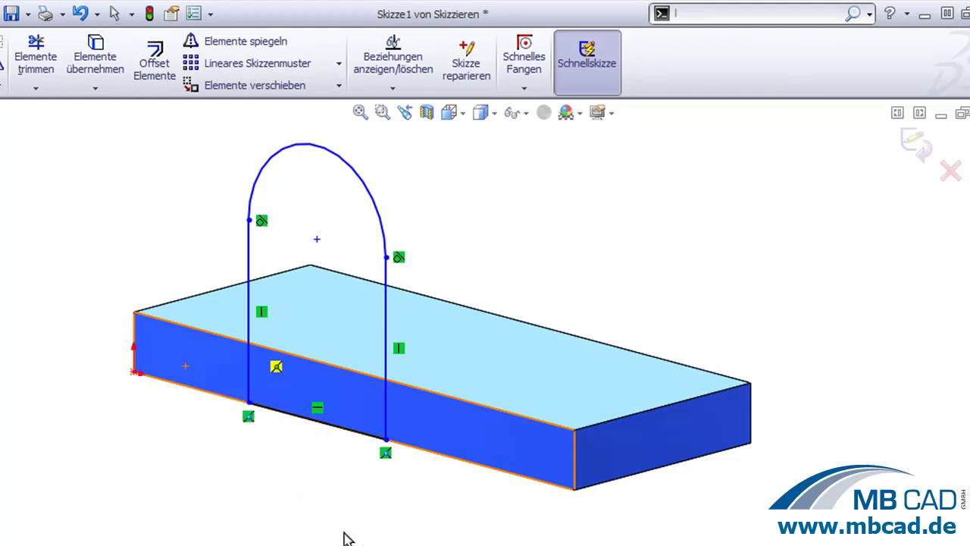
# Dimension the arch's arc with radius R20.
pyautogui.click(375, 181)
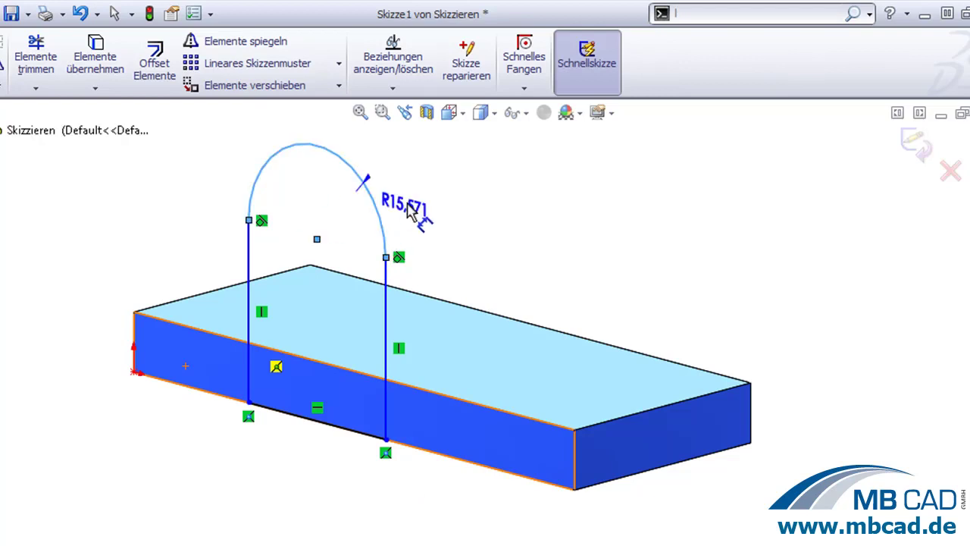
pyautogui.click(428, 204)
pyautogui.write('20')
pyautogui.press('Return')
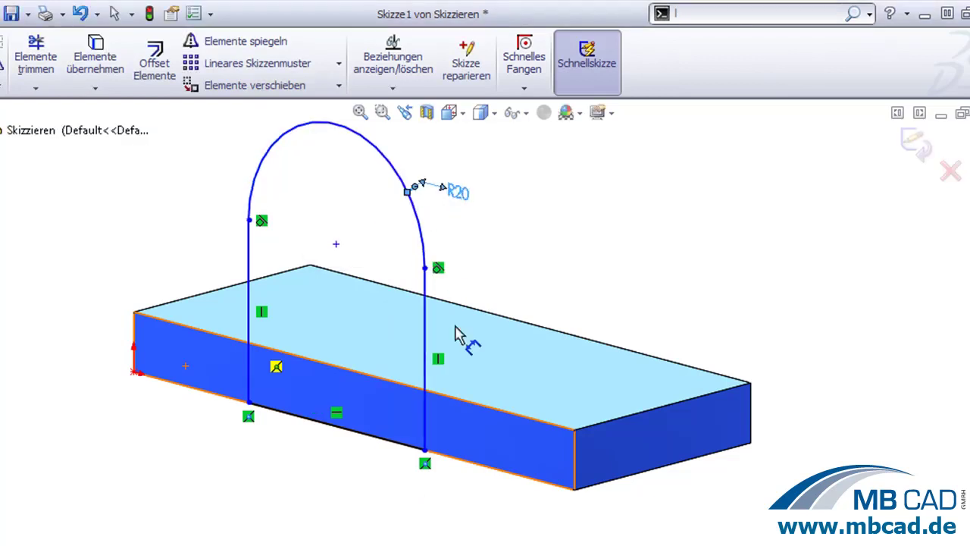
# Set the arch's height from the plate's bottom edge to the arc top to 55.
pyautogui.click(470, 466)
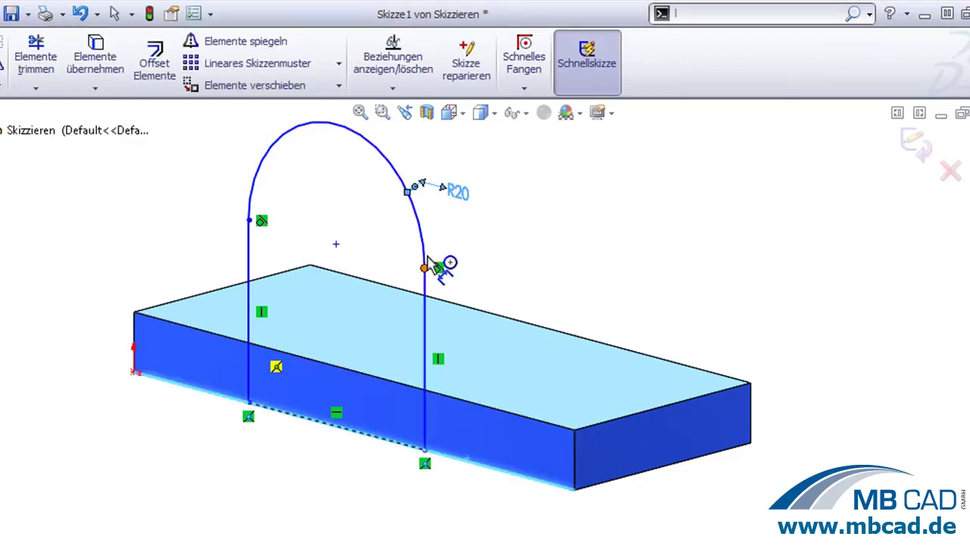
pyautogui.click(400, 181)
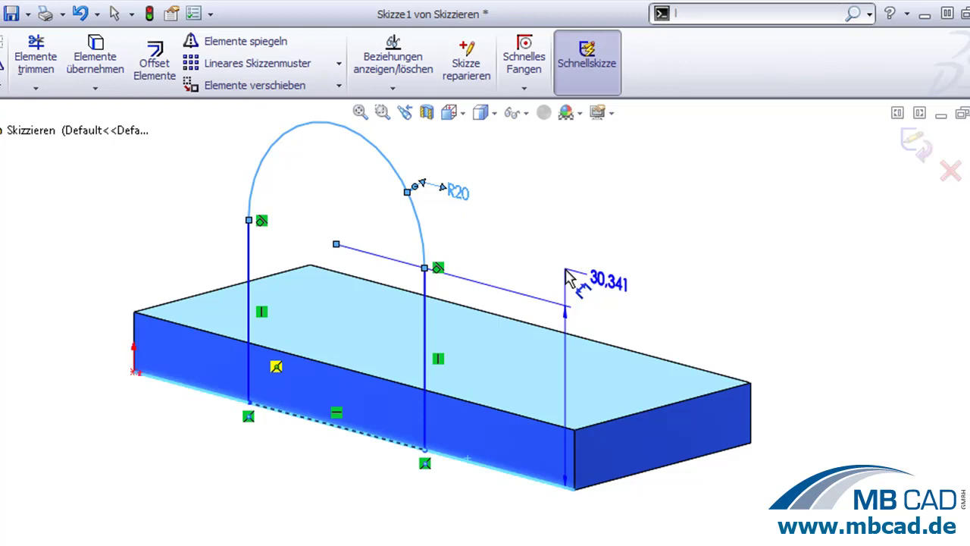
pyautogui.press('Escape')
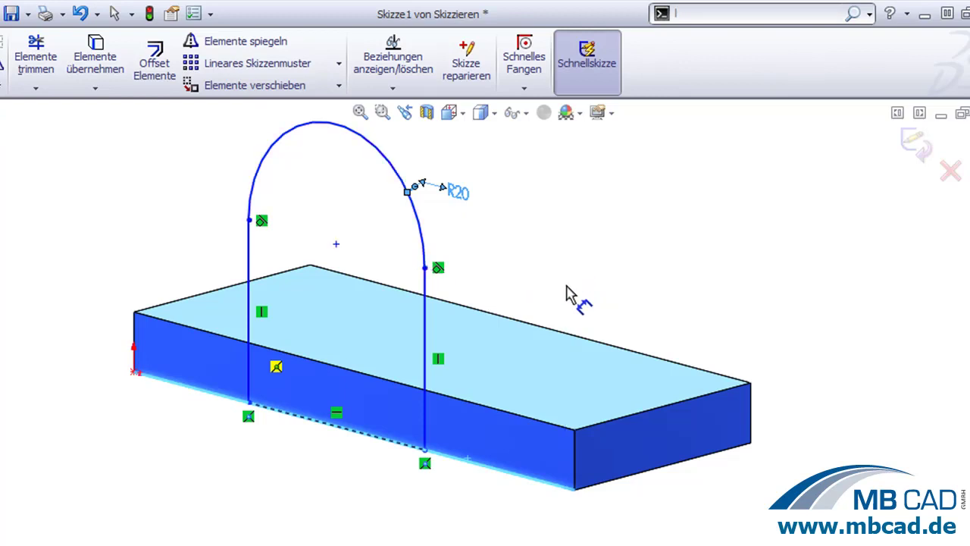
pyautogui.press('z')
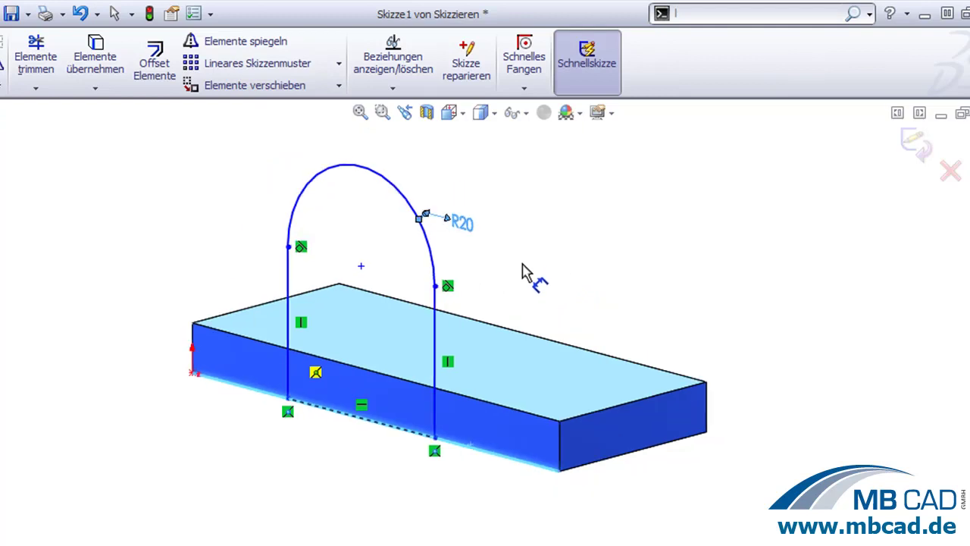
pyautogui.click(372, 175)
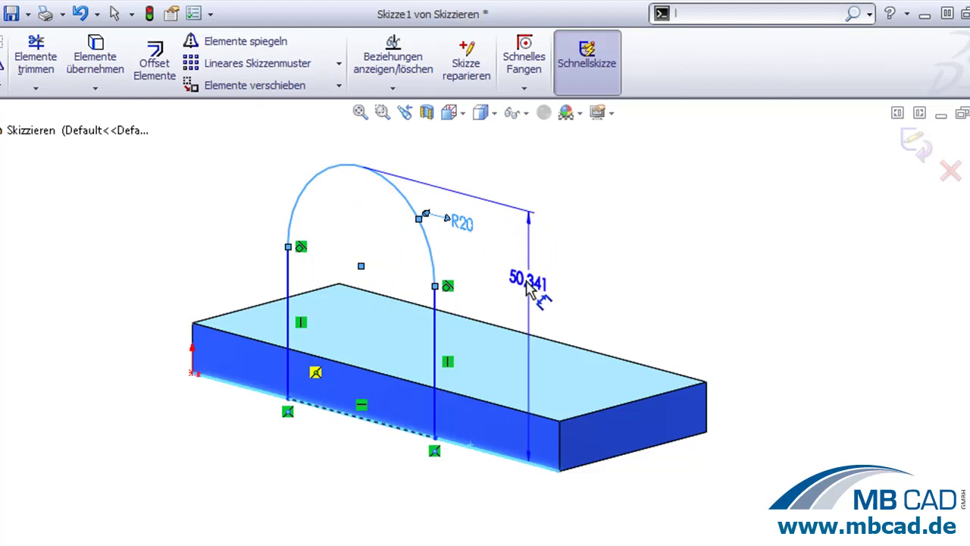
pyautogui.click(528, 290)
pyautogui.write('55')
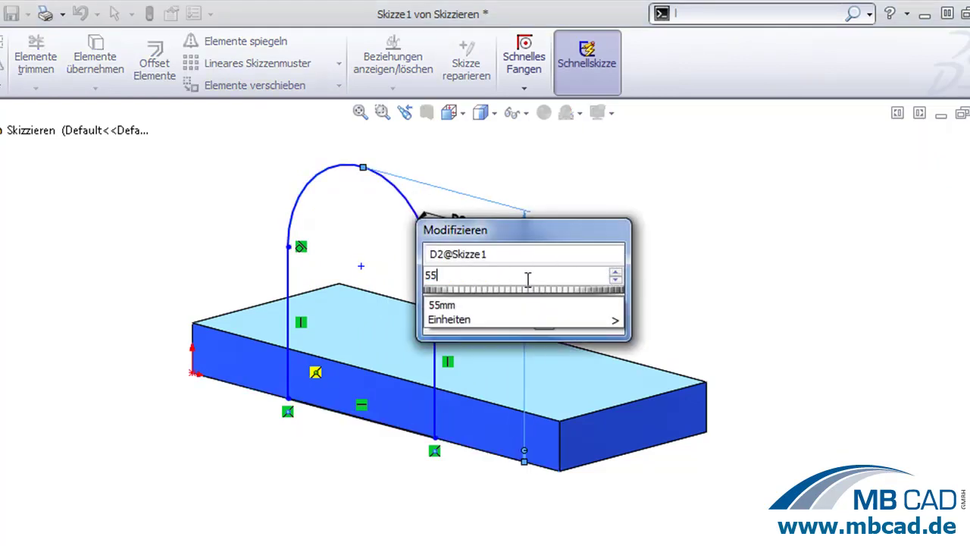
pyautogui.press('Return')
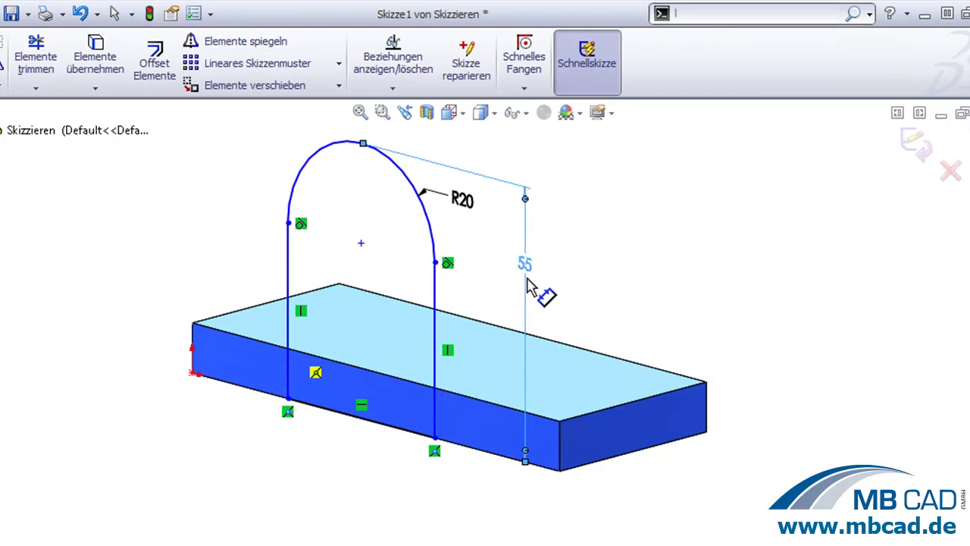
pyautogui.moveTo(628, 296)
pyautogui.mouseDown(button='right')
pyautogui.moveTo(608, 262)
pyautogui.moveTo(574, 242)
pyautogui.mouseUp(button='right')
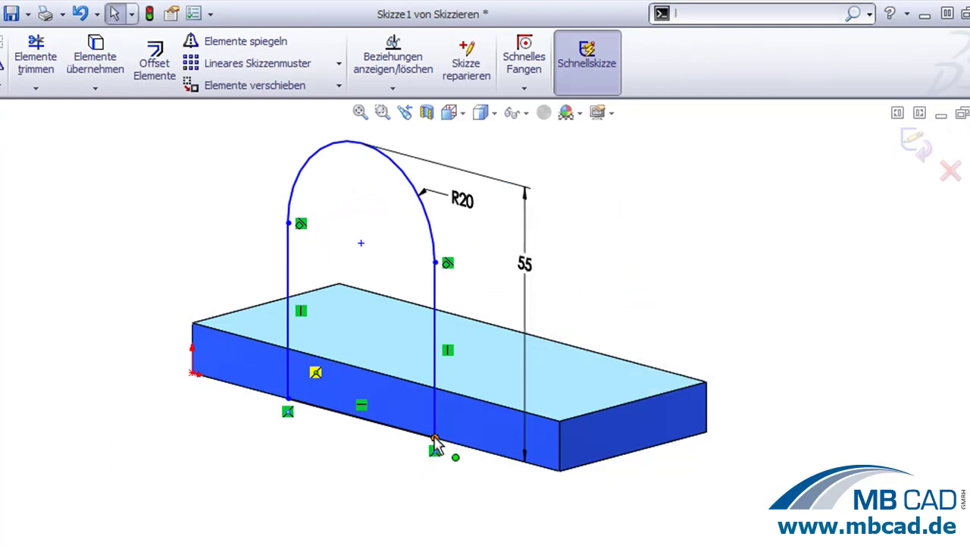
pyautogui.moveTo(434, 443)
pyautogui.mouseDown()
pyautogui.moveTo(400, 429)
pyautogui.moveTo(472, 448)
pyautogui.moveTo(437, 447)
pyautogui.mouseUp()
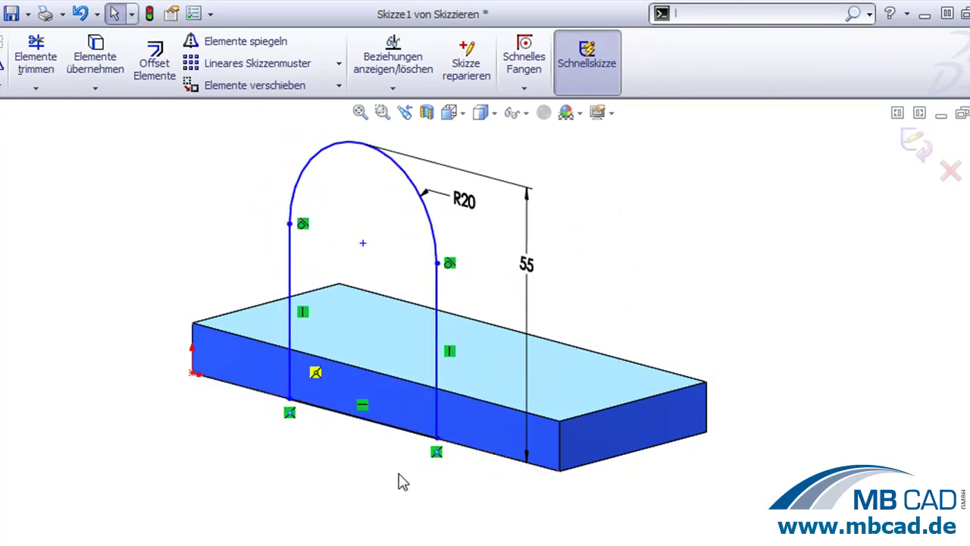
# Add a Vertikal relation between the arc centre and the front top edge's midpoint.
pyautogui.rightClick(482, 409)
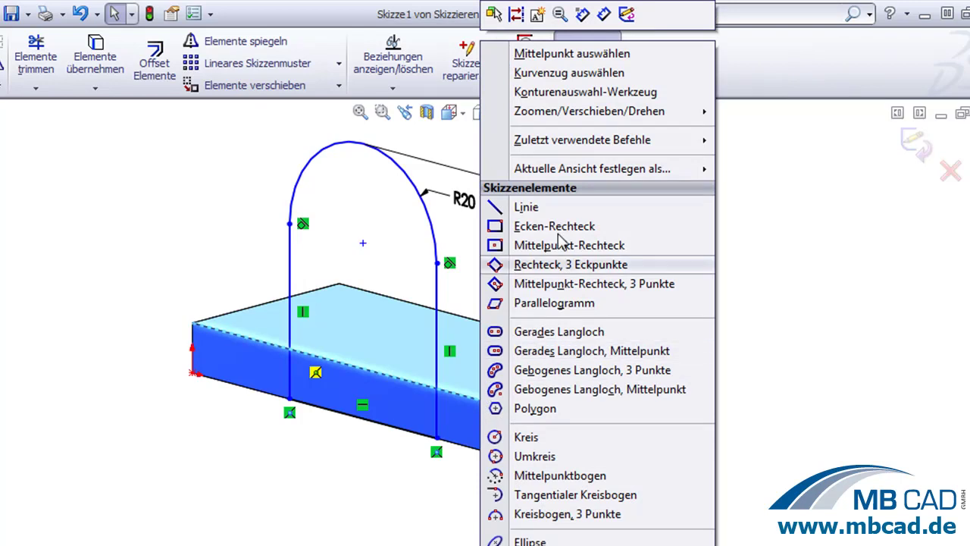
pyautogui.click(587, 55)
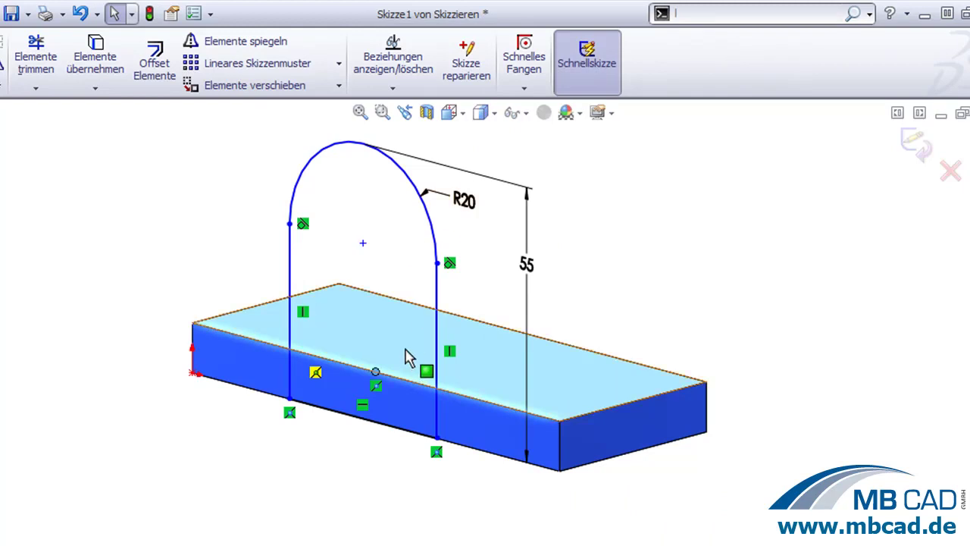
pyautogui.click(363, 244)
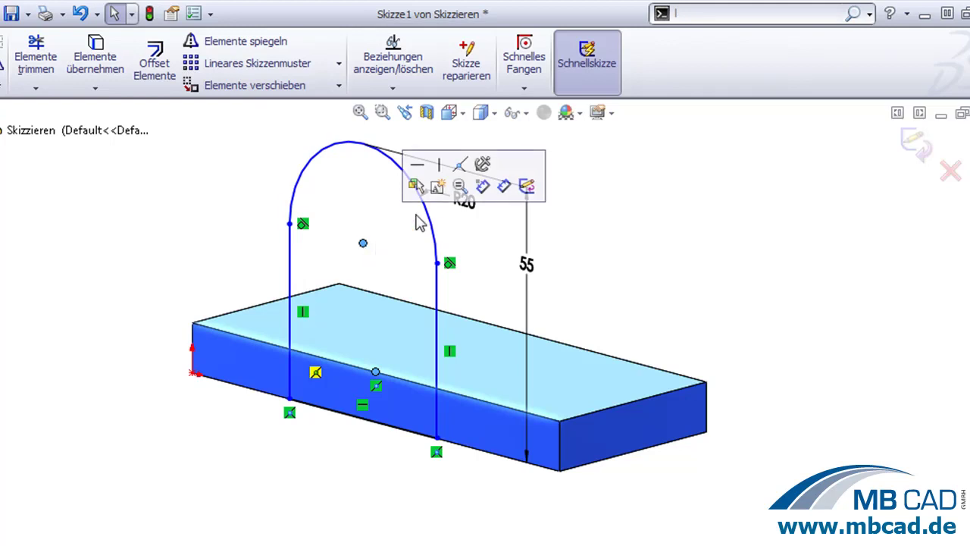
pyautogui.click(440, 164)
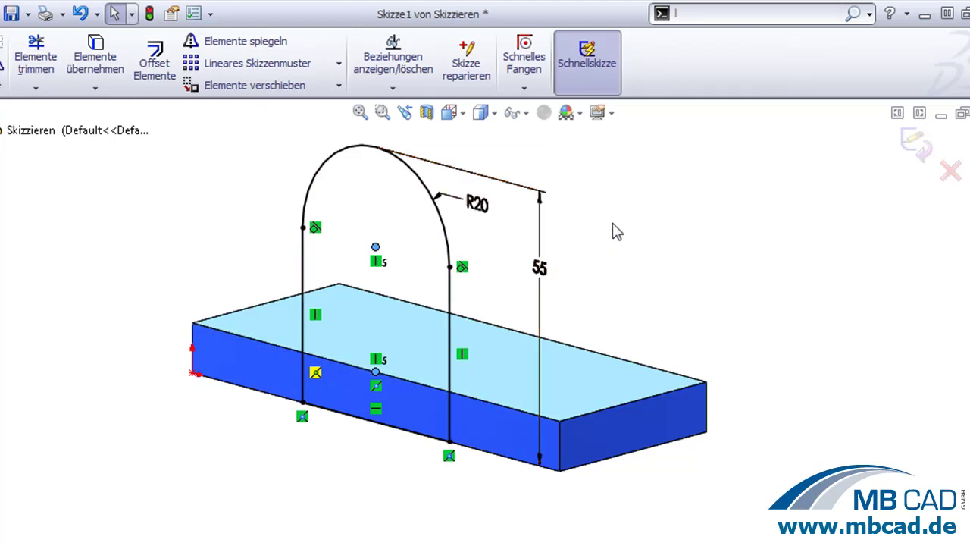
pyautogui.scroll(1, 656, 64)
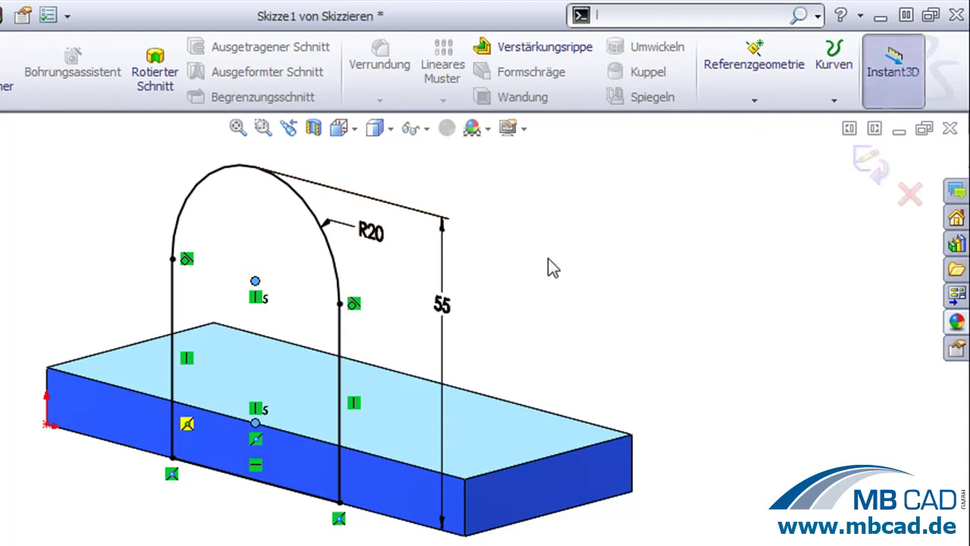
# Exit the arch sketch and clear the selection.
pyautogui.hotkey('ctrl', 'b')
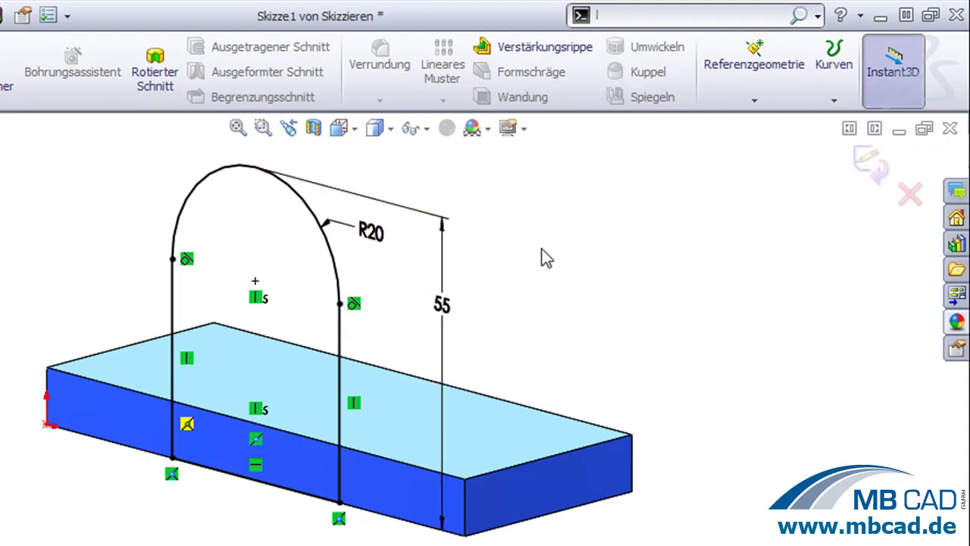
pyautogui.click(545, 265)
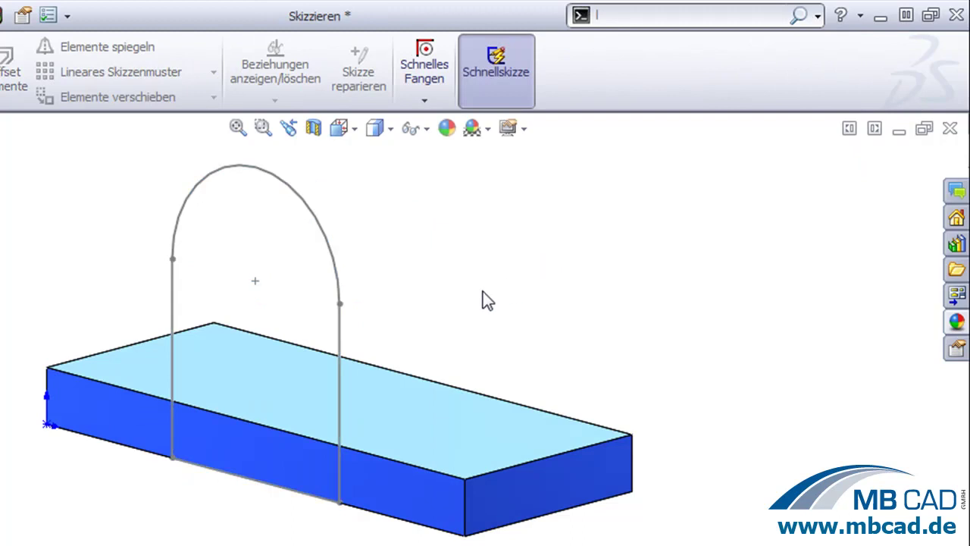
pyautogui.click(334, 266)
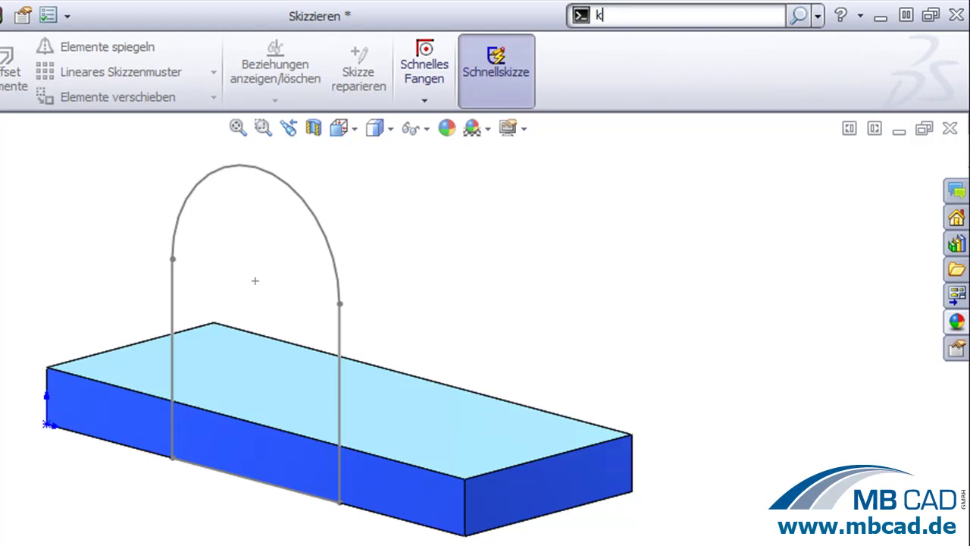
# Draw two Kreis circles, one near the right end and one near the left end of the plate's top face.
pyautogui.write('k')
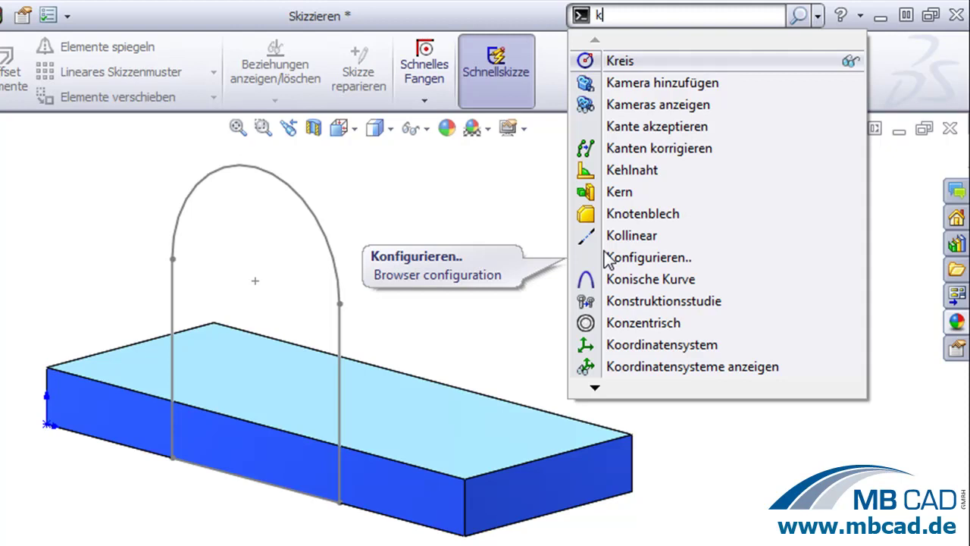
pyautogui.press('Return')
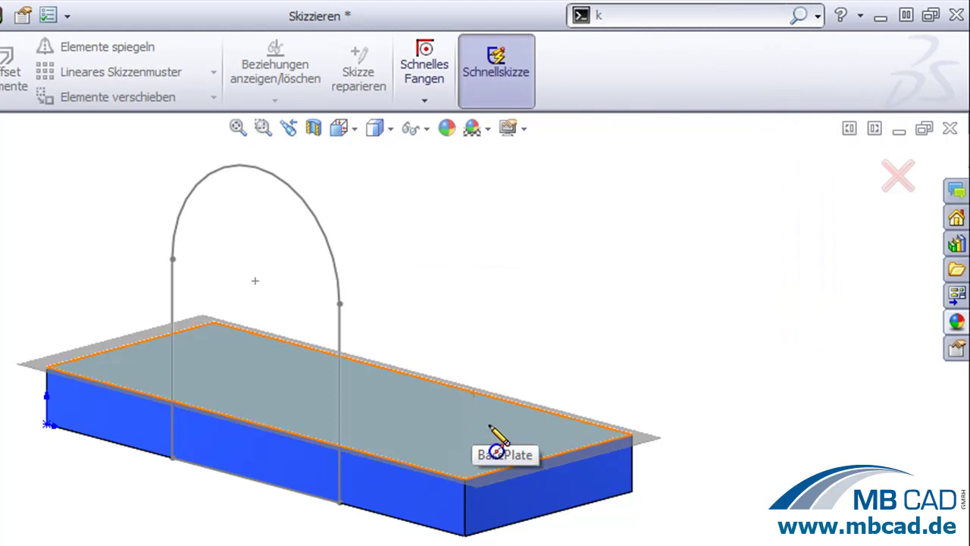
pyautogui.click(485, 426)
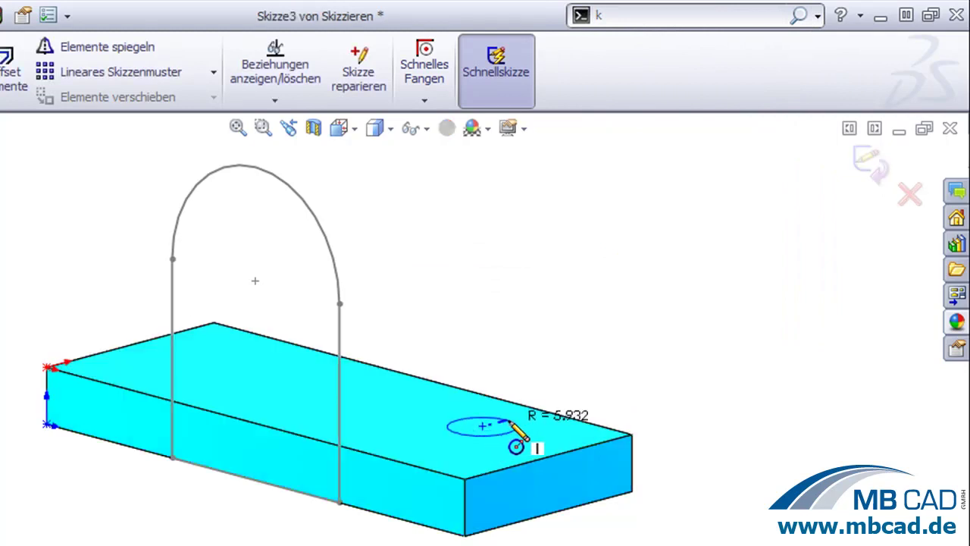
pyautogui.click(515, 429)
pyautogui.click(219, 360)
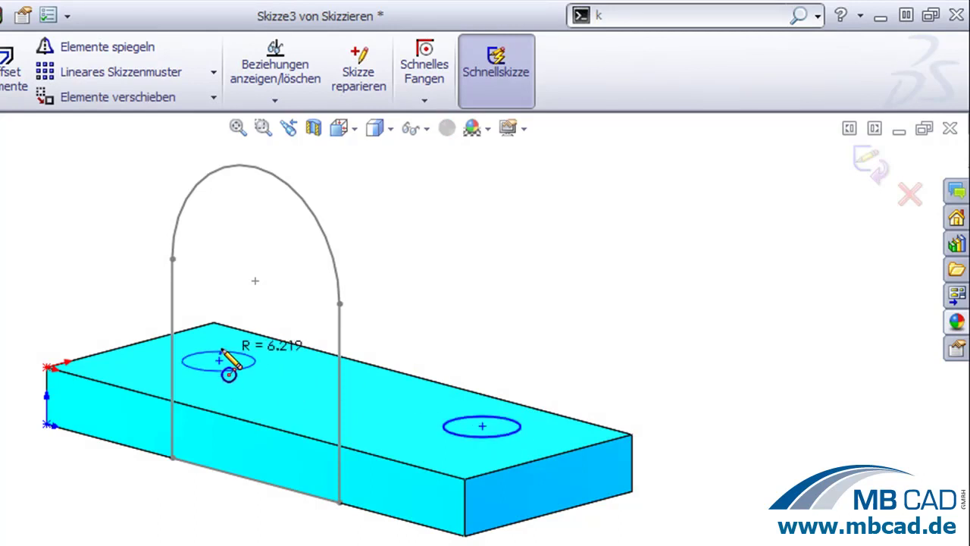
pyautogui.click(235, 366)
pyautogui.moveTo(494, 334); pyautogui.dragTo(428, 269, button='right')
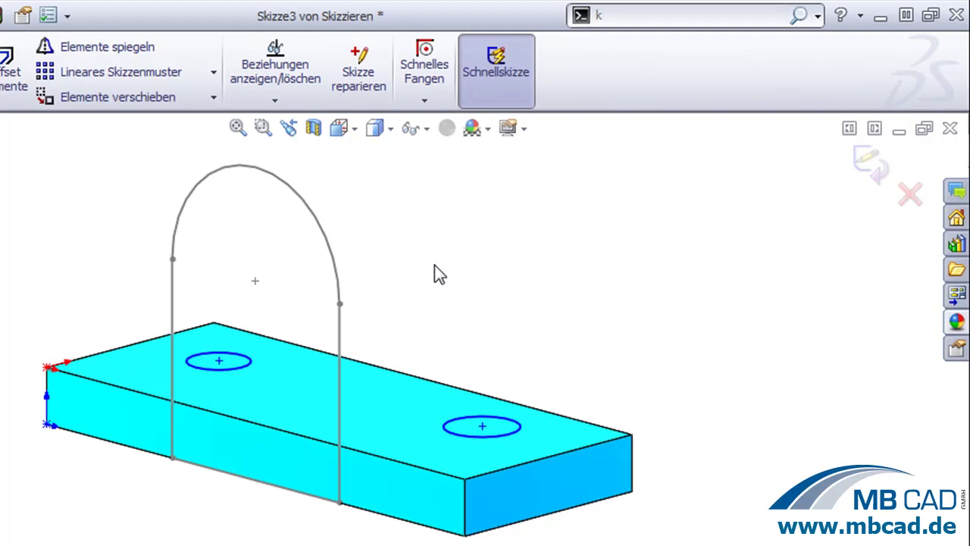
pyautogui.hotkey('ctrl', 'a')
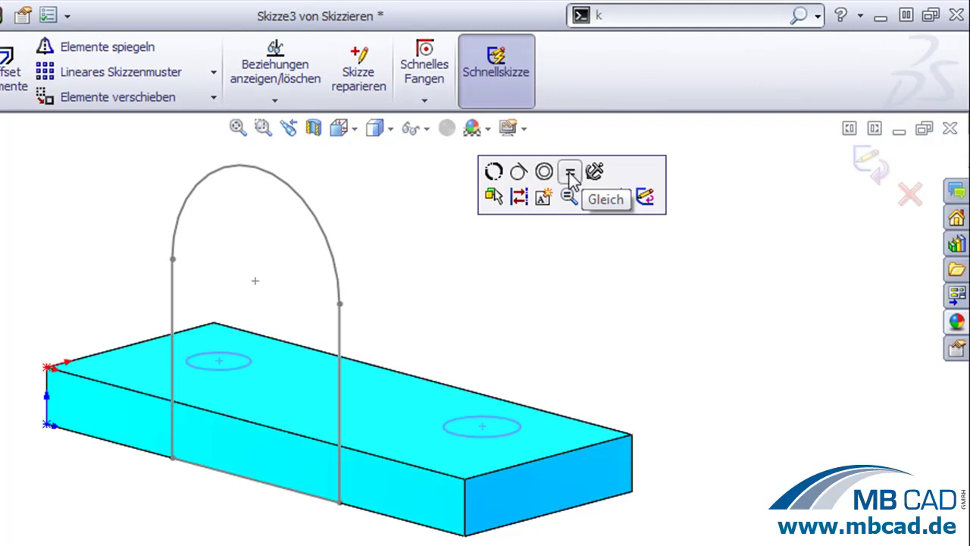
# Make the circles equal and symmetric about a centerline drawn from the plate's back top edge.
pyautogui.click(567, 172)
pyautogui.moveTo(550, 275); pyautogui.dragTo(562, 211, button='right')
pyautogui.click(607, 219)
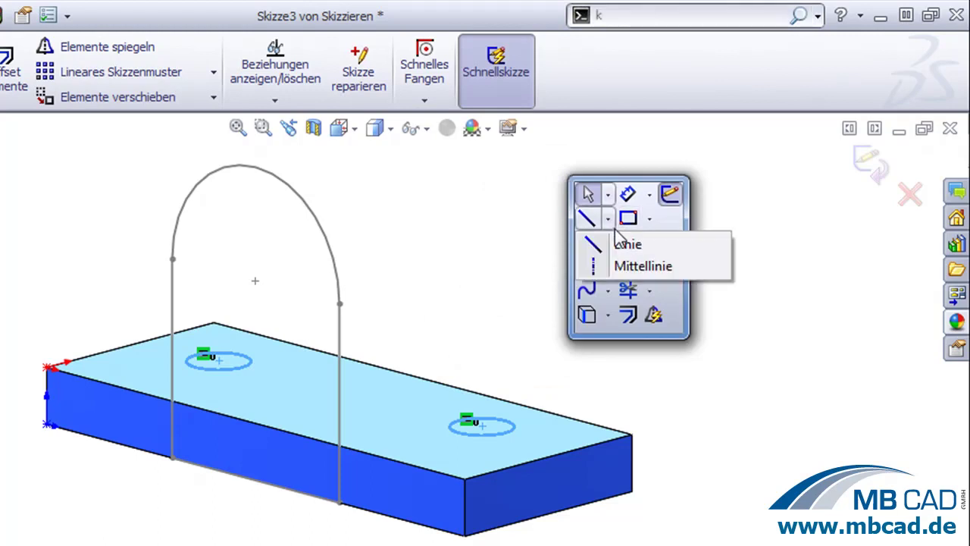
pyautogui.click(637, 266)
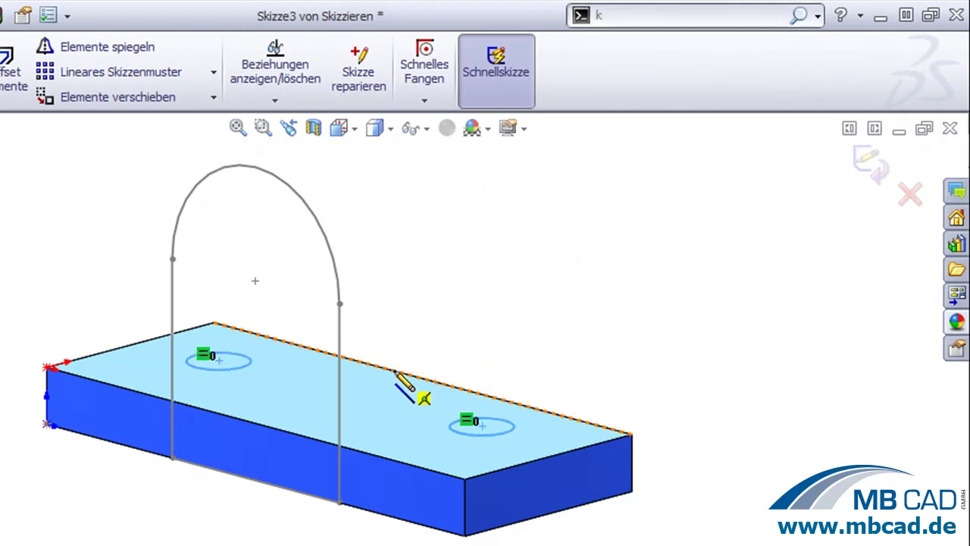
pyautogui.click(421, 376)
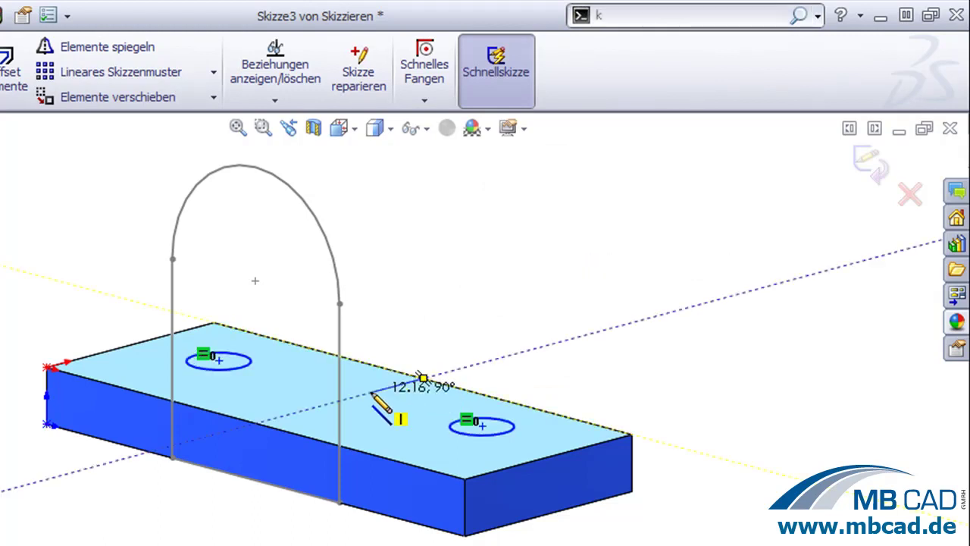
pyautogui.moveTo(517, 319); pyautogui.dragTo(433, 246, button='right')
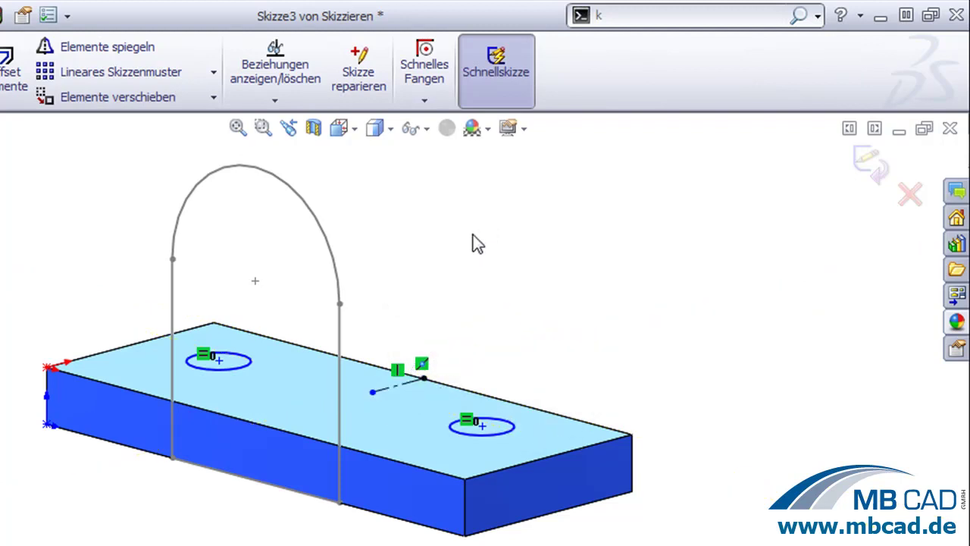
pyautogui.press('s')
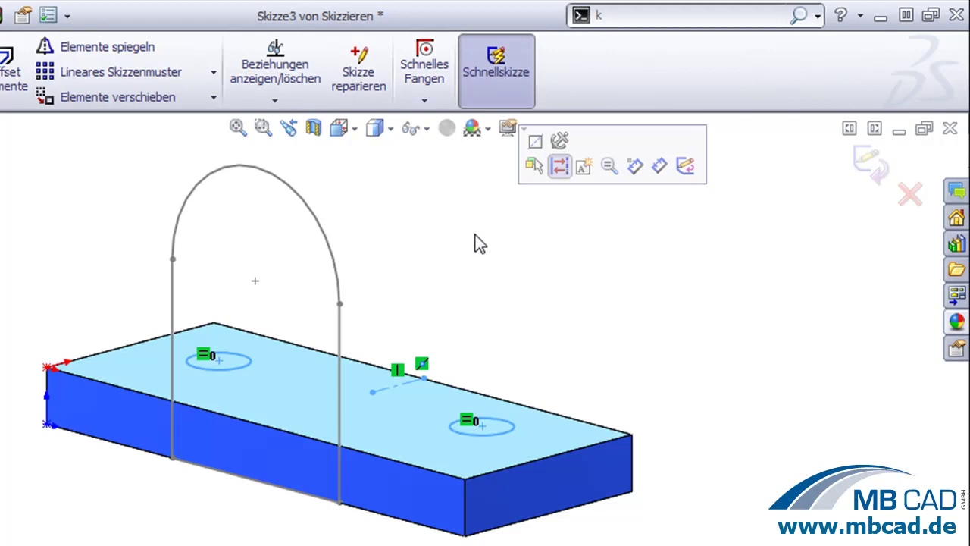
pyautogui.click(535, 143)
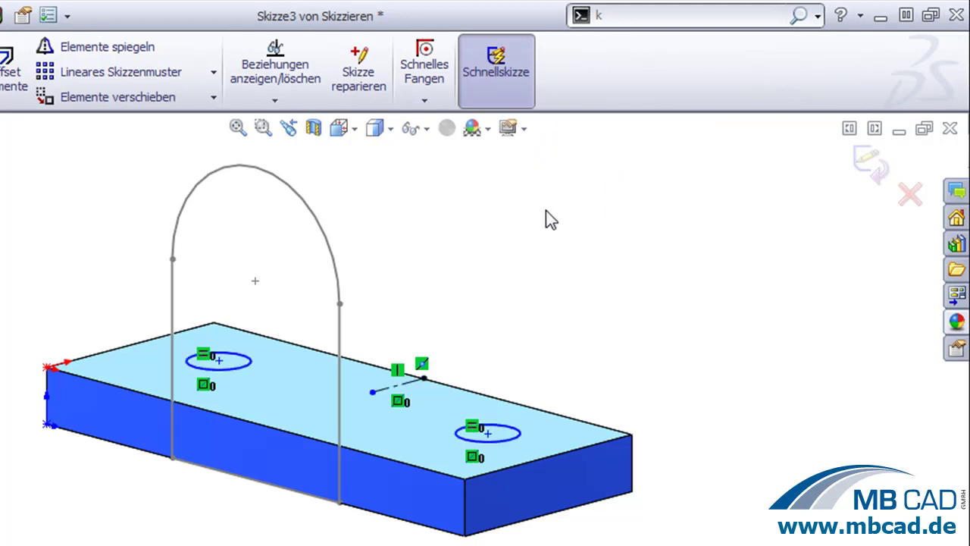
# Dimension the right circle at Ø10 and set its distance from the back top edge.
pyautogui.moveTo(546, 211); pyautogui.dragTo(571, 237, button='right')
pyautogui.moveTo(600, 270); pyautogui.dragTo(602, 274, button='right')
pyautogui.click(519, 433)
pyautogui.click(561, 537)
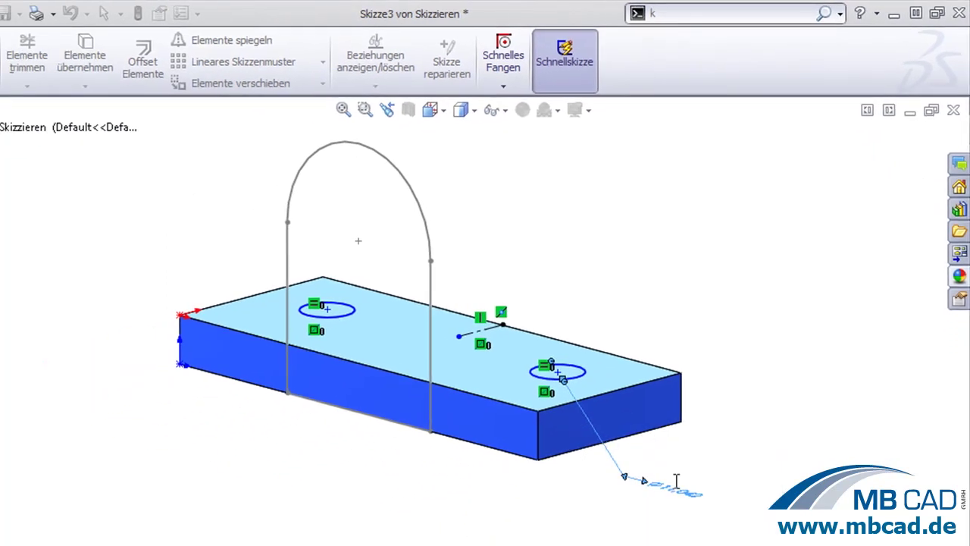
pyautogui.press('Return')
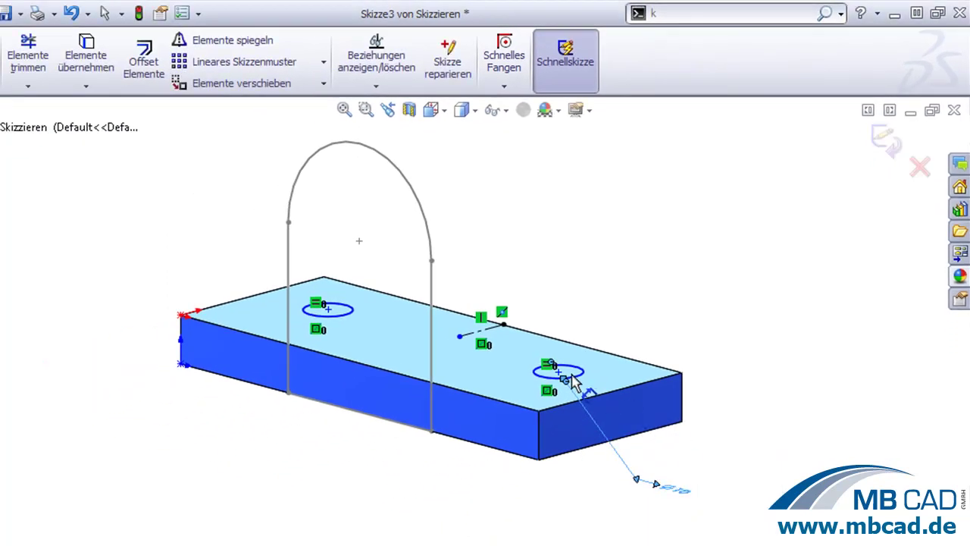
pyautogui.click(583, 383)
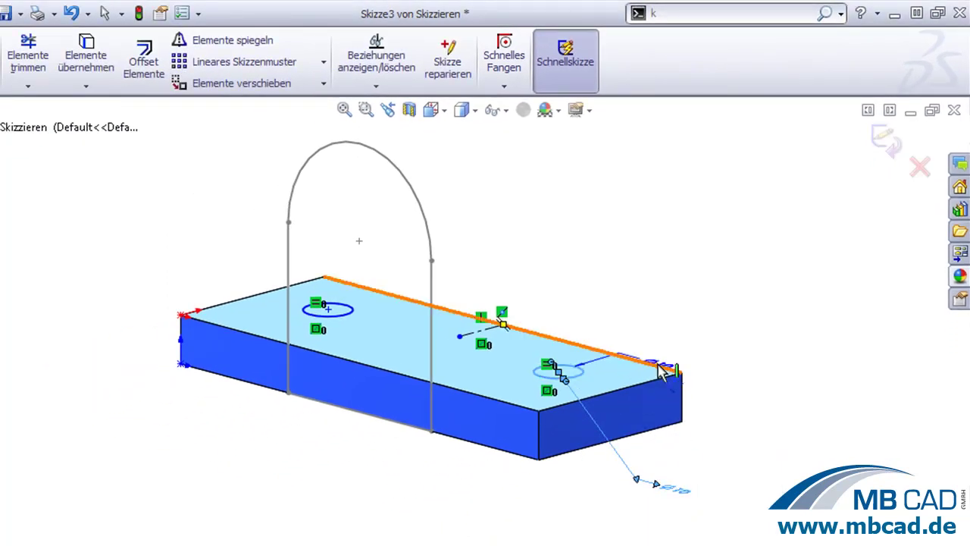
pyautogui.click(660, 368)
pyautogui.click(741, 407)
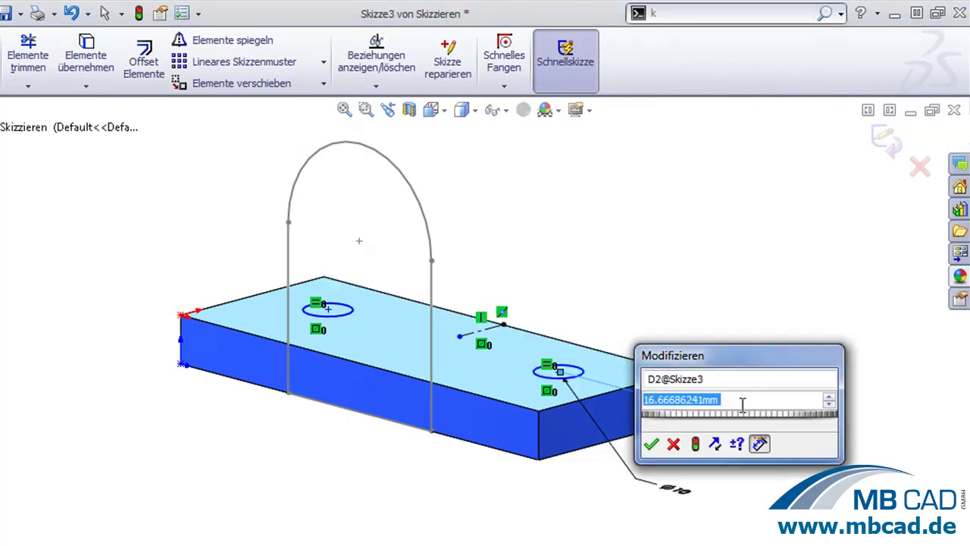
pyautogui.write('8')
pyautogui.press('Return')
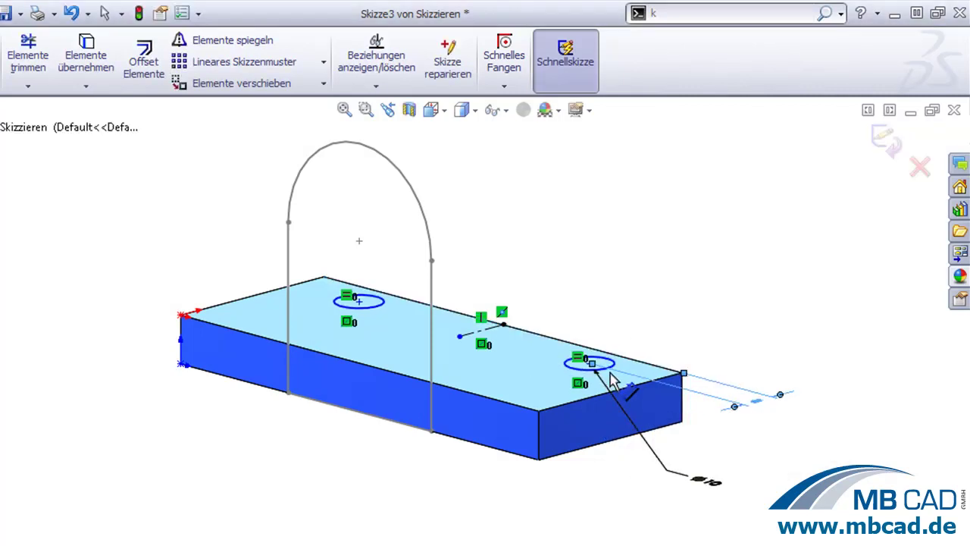
# Set the right hole 8 from the plate edge and close the hole sketch.
pyautogui.click(611, 367)
pyautogui.click(621, 397)
pyautogui.click(684, 341)
pyautogui.write('8')
pyautogui.press('Return')
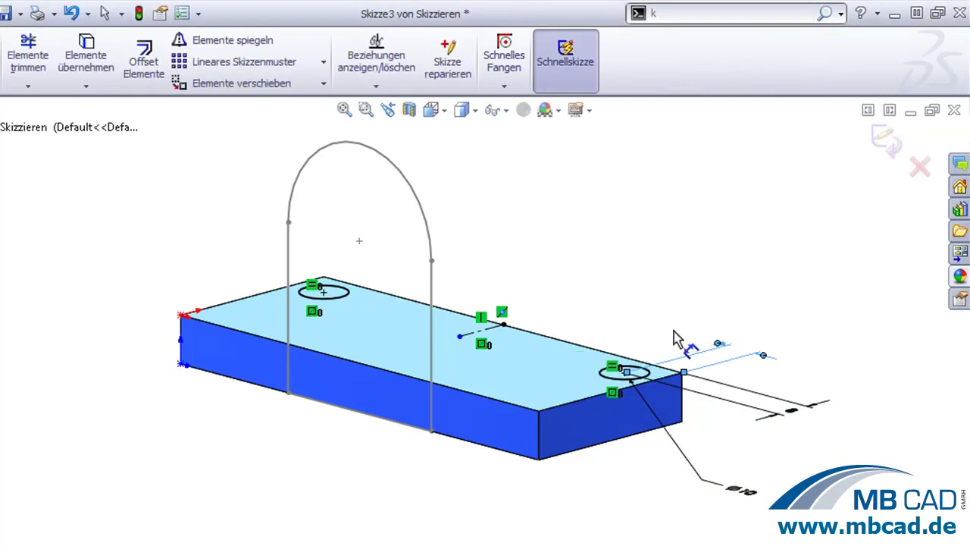
pyautogui.moveTo(618, 265); pyautogui.dragTo(640, 254, button='right')
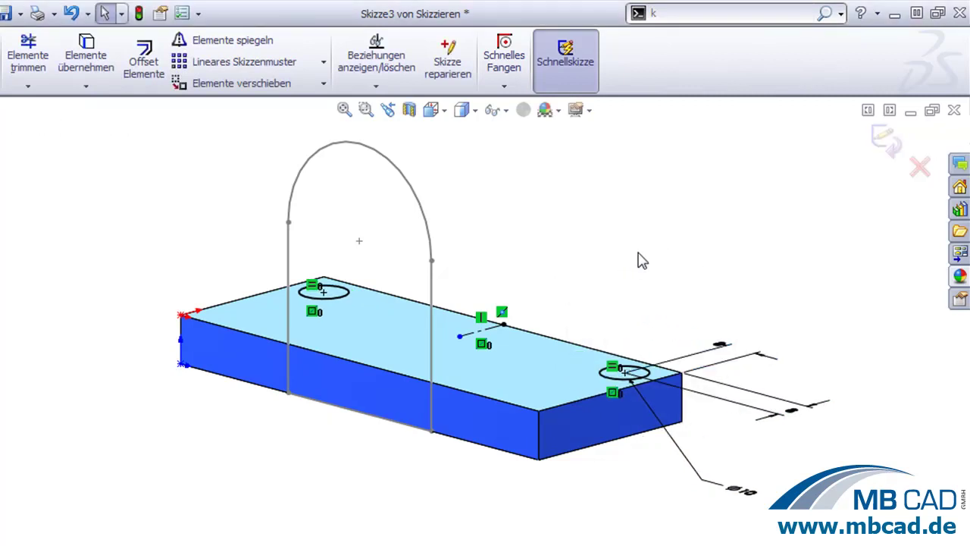
pyautogui.hotkey('ctrl', 'b')
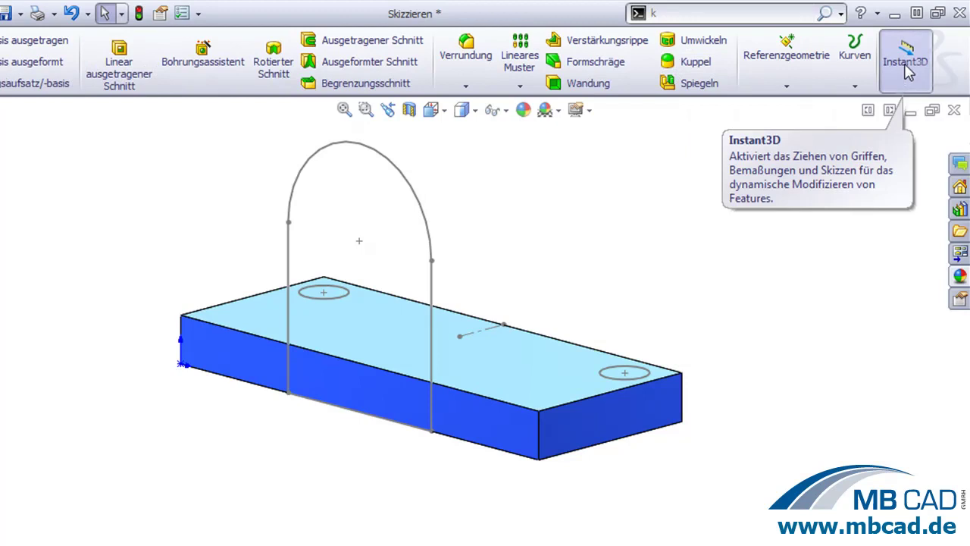
# With Instant3D on, drag the arch sketch into a boss extrusion 10 mm deep.
pyautogui.click(906, 69)
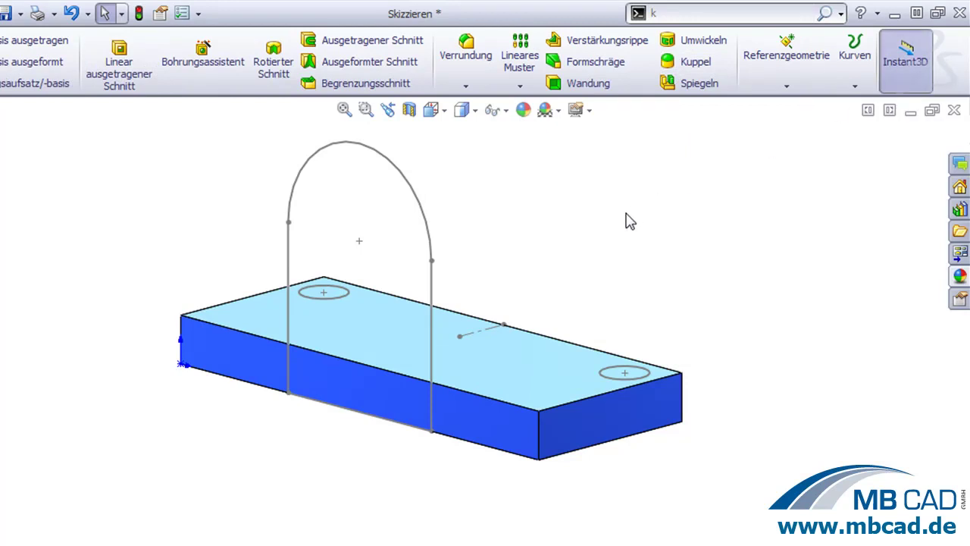
pyautogui.doubleClick(430, 274)
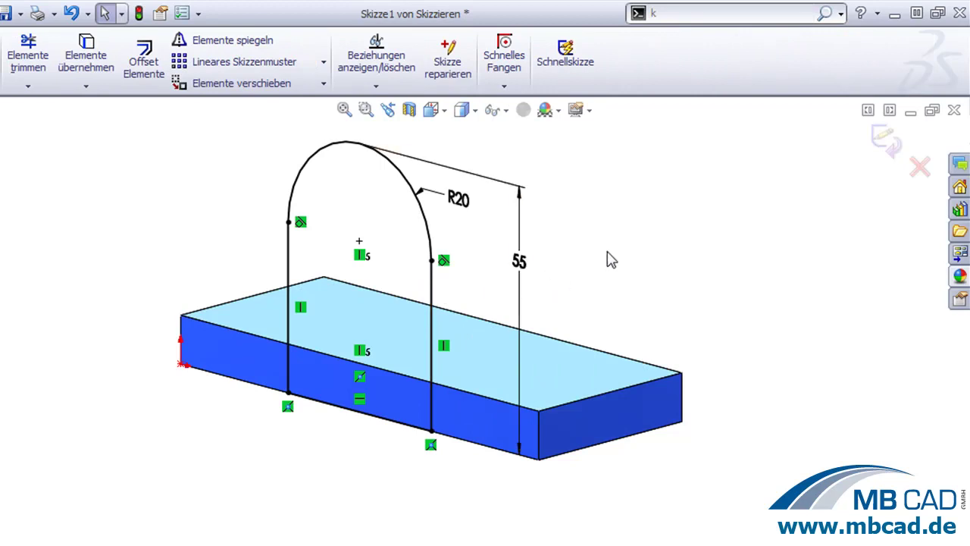
pyautogui.hotkey('ctrl', 'b')
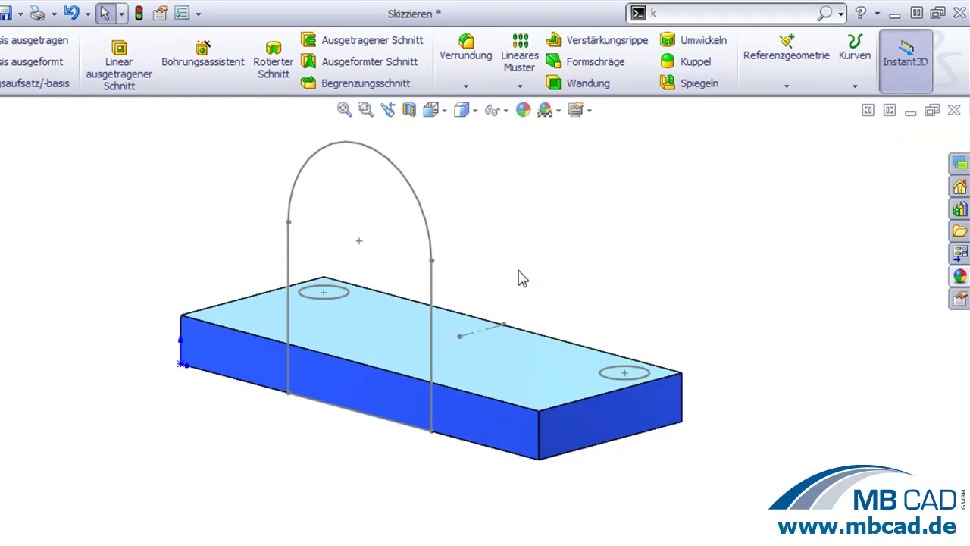
pyautogui.click(431, 281)
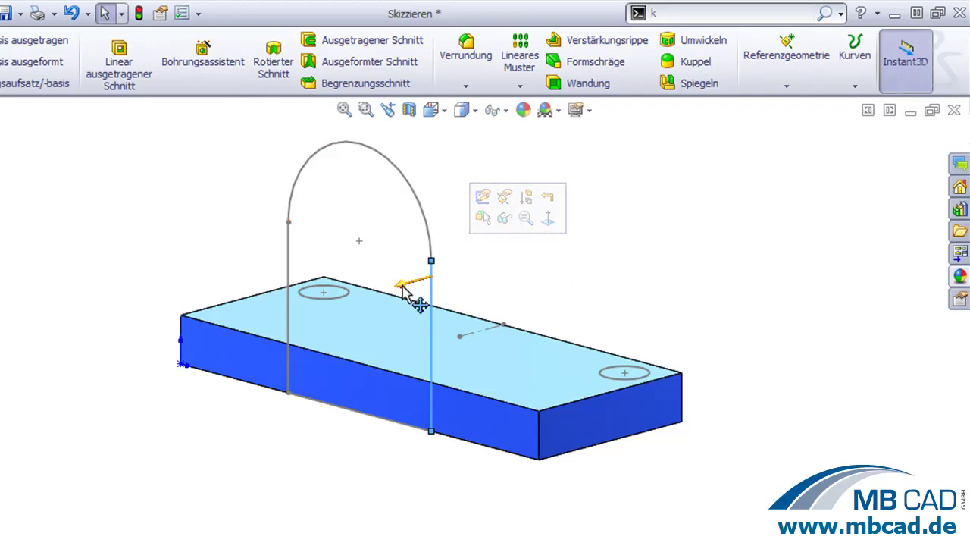
pyautogui.moveTo(403, 287)
pyautogui.mouseDown()
pyautogui.moveTo(453, 275)
pyautogui.moveTo(369, 312)
pyautogui.moveTo(462, 272)
pyautogui.mouseUp()
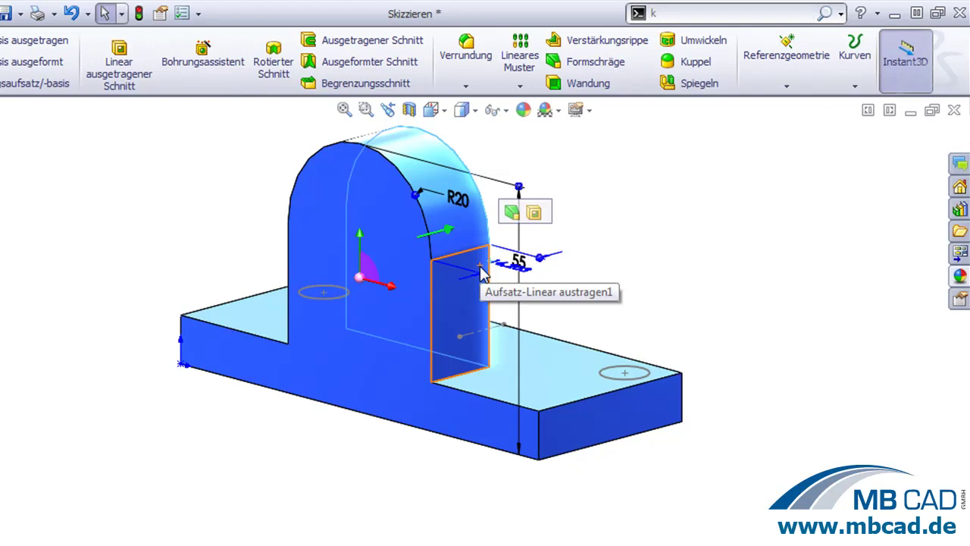
pyautogui.click(480, 273)
pyautogui.write('10')
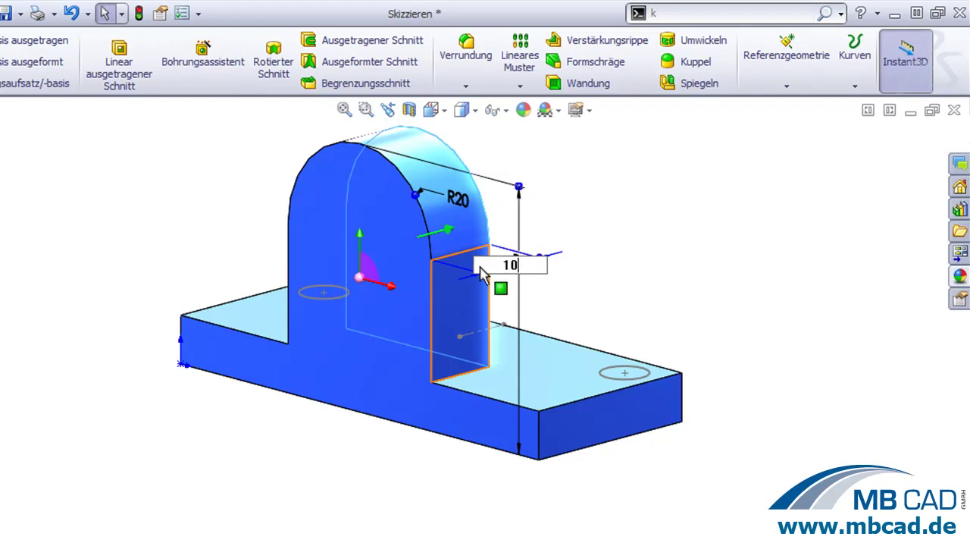
pyautogui.press('Return')
pyautogui.click(629, 303)
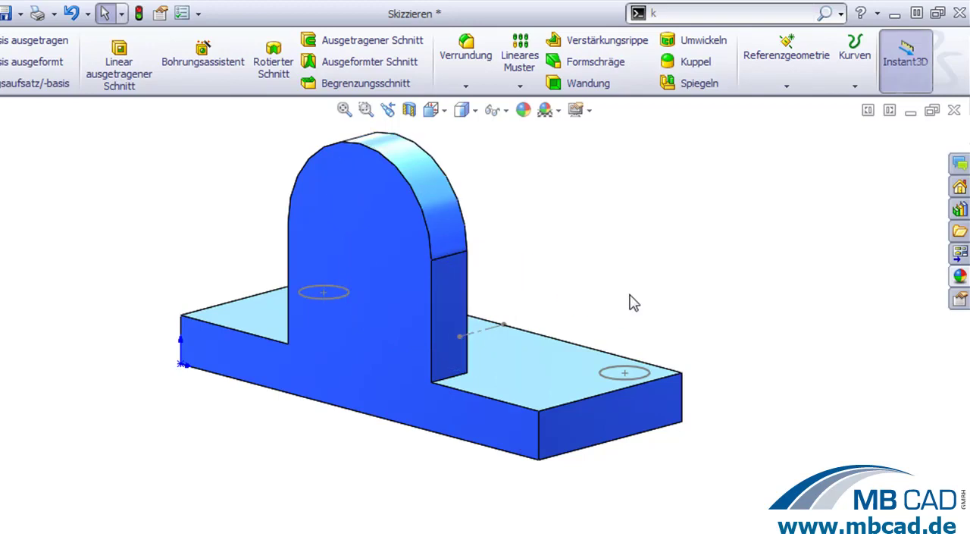
pyautogui.middleClick(538, 438)
pyautogui.moveTo(539, 435)
pyautogui.mouseDown(button='middle')
pyautogui.moveTo(491, 459)
pyautogui.moveTo(460, 506)
pyautogui.moveTo(515, 432)
pyautogui.moveTo(452, 397)
pyautogui.moveTo(398, 407)
pyautogui.mouseUp(button='middle')
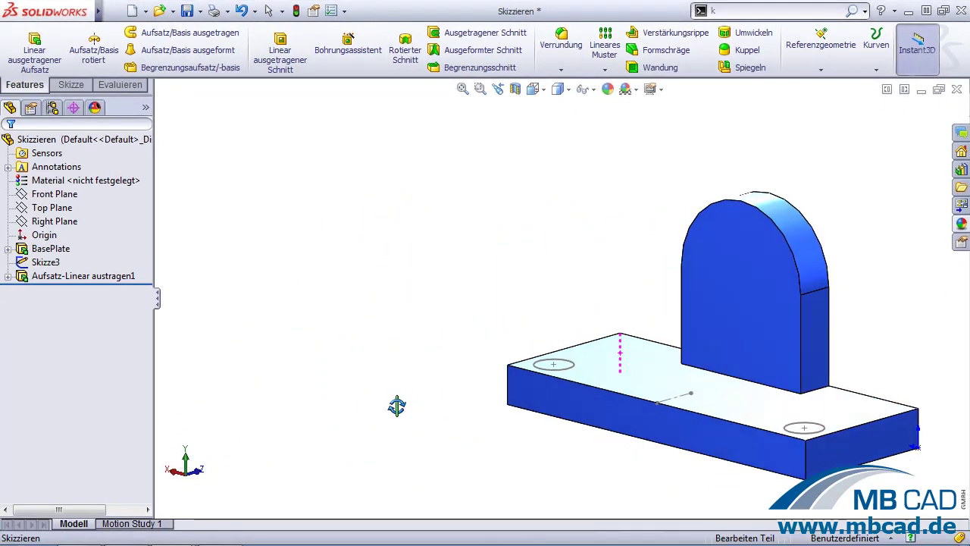
pyautogui.press('Escape')
pyautogui.press('f')
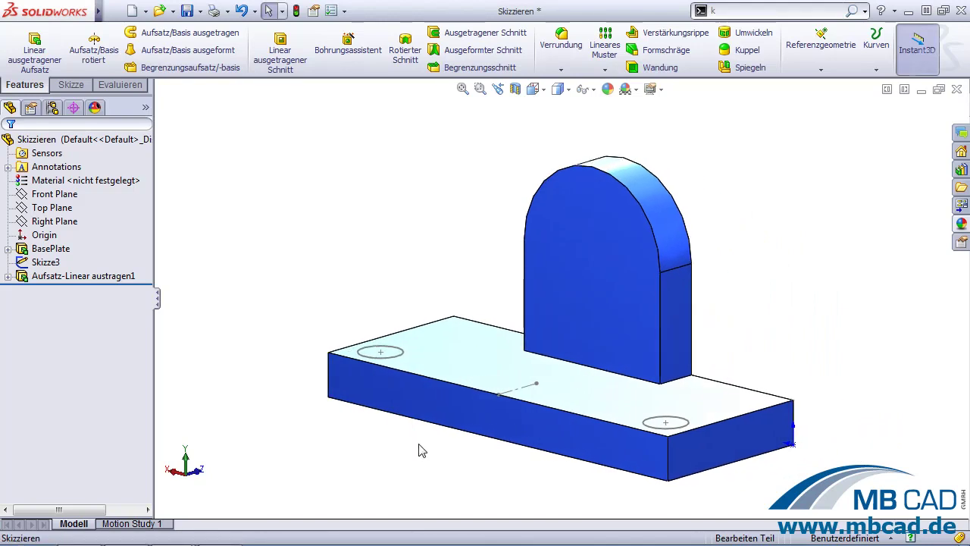
pyautogui.click(393, 359)
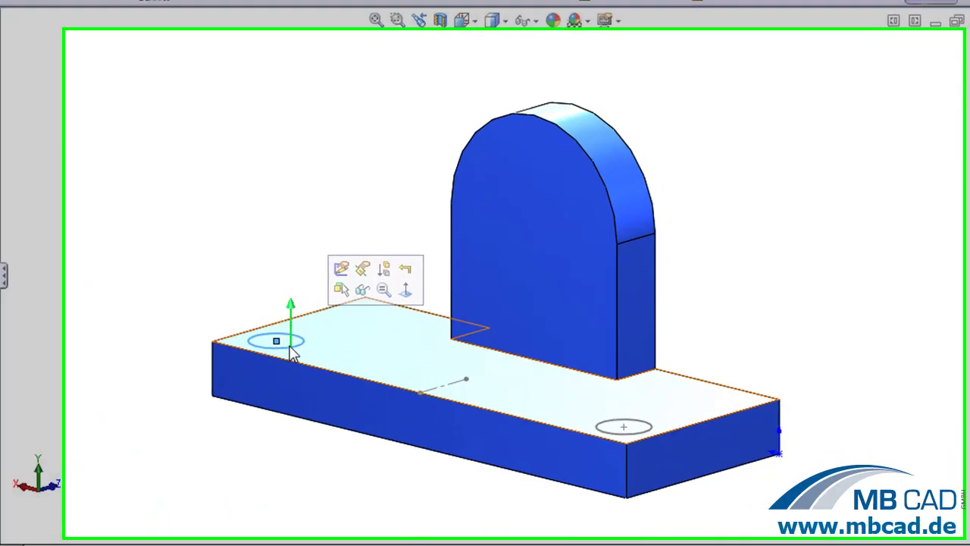
pyautogui.moveTo(255, 318)
pyautogui.mouseDown()
pyautogui.moveTo(256, 256)
pyautogui.moveTo(263, 356)
pyautogui.mouseUp()
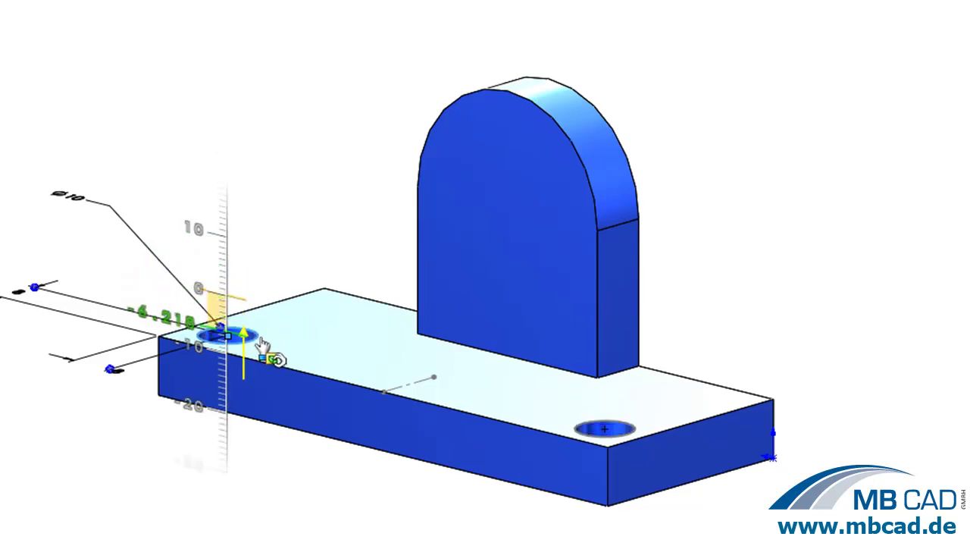
pyautogui.moveTo(270, 321); pyautogui.dragTo(277, 274)
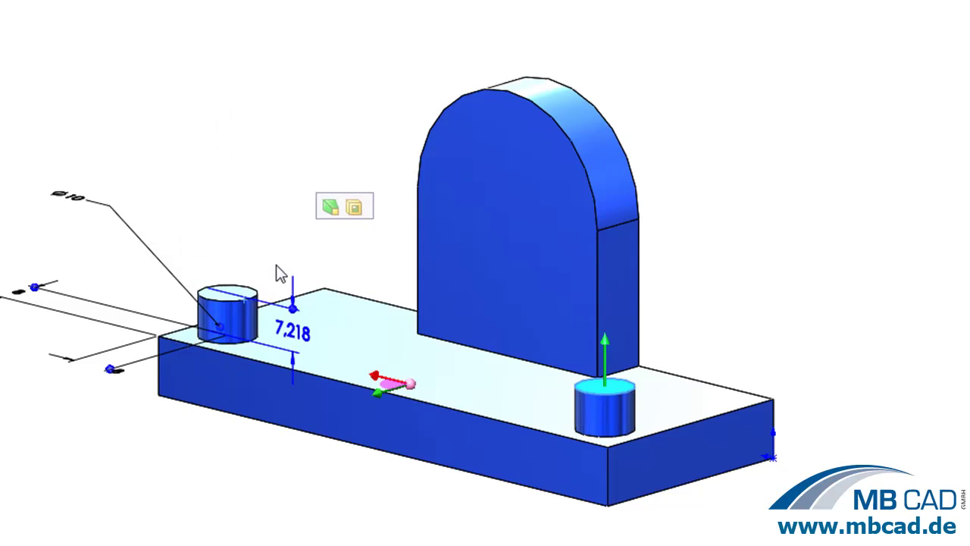
pyautogui.hotkey('ctrl', 'z')
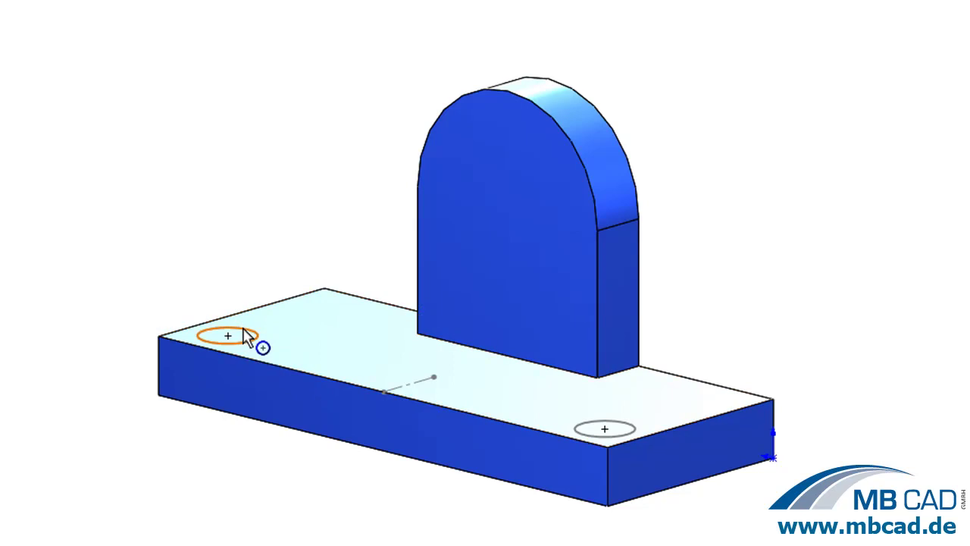
# Using Konturenauswahl-Werkzeug, drag the hole circle down to the plate's bottom face to cut through.
pyautogui.rightClick(246, 336)
pyautogui.click(244, 338)
pyautogui.rightClick(248, 337)
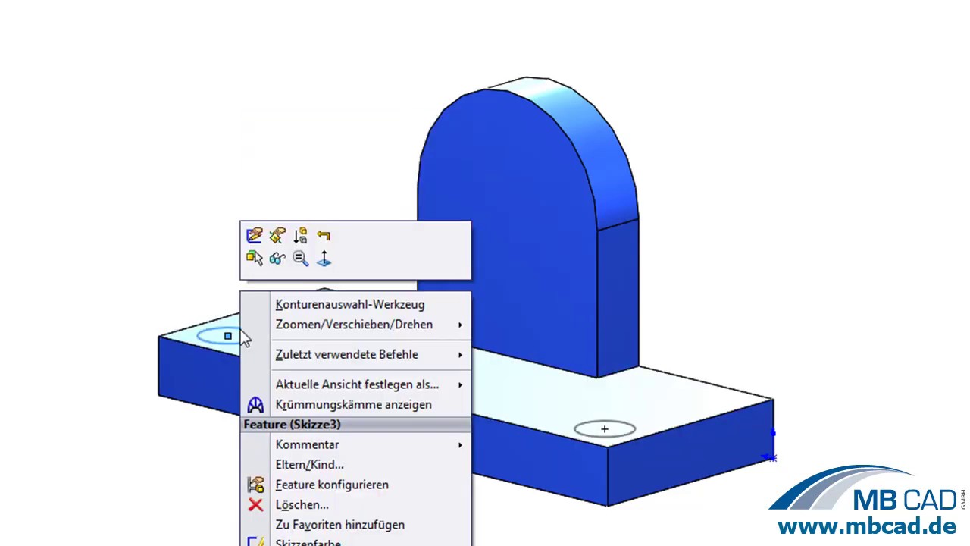
pyautogui.click(347, 305)
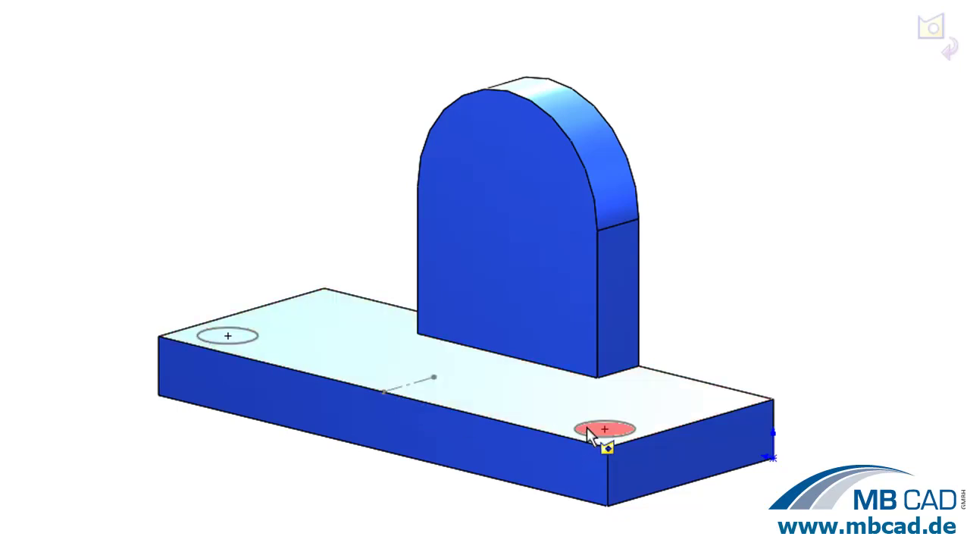
pyautogui.click(257, 343)
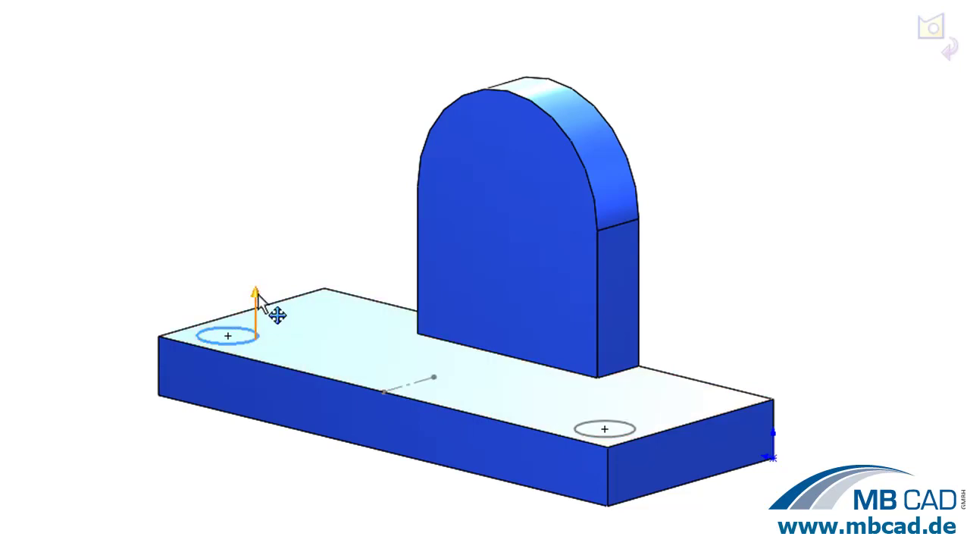
pyautogui.moveTo(288, 491); pyautogui.dragTo(301, 372, button='middle')
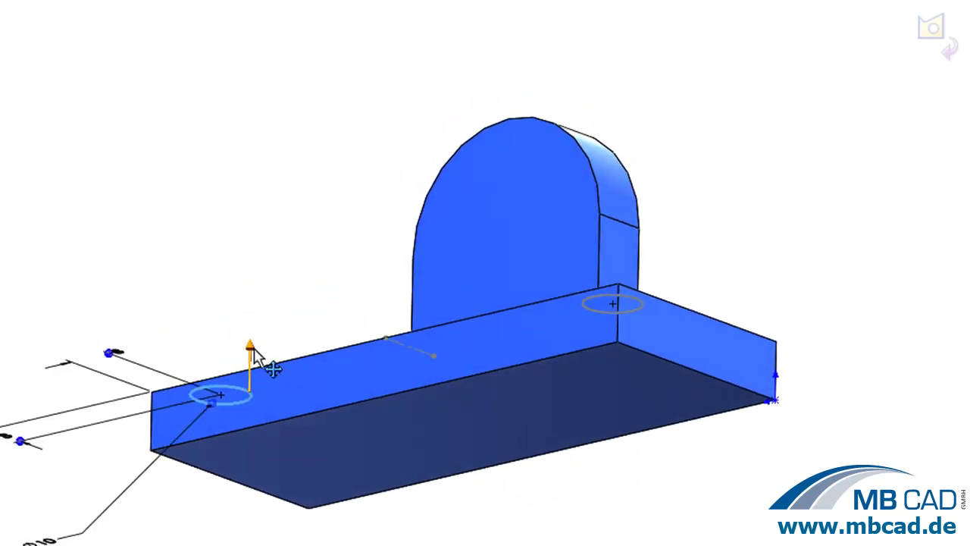
pyautogui.moveTo(266, 356)
pyautogui.mouseDown()
pyautogui.moveTo(270, 426)
pyautogui.moveTo(305, 452)
pyautogui.mouseUp()
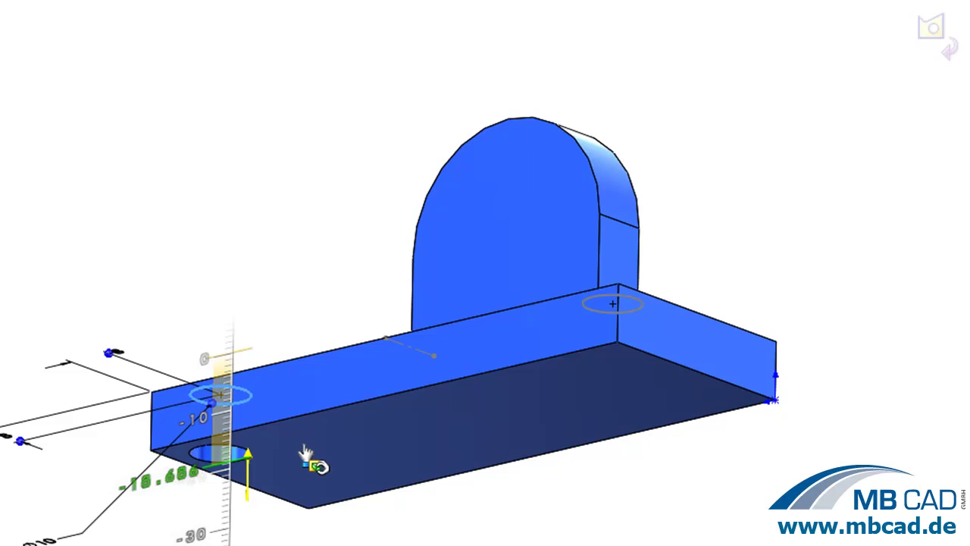
pyautogui.moveTo(306, 453); pyautogui.dragTo(315, 438)
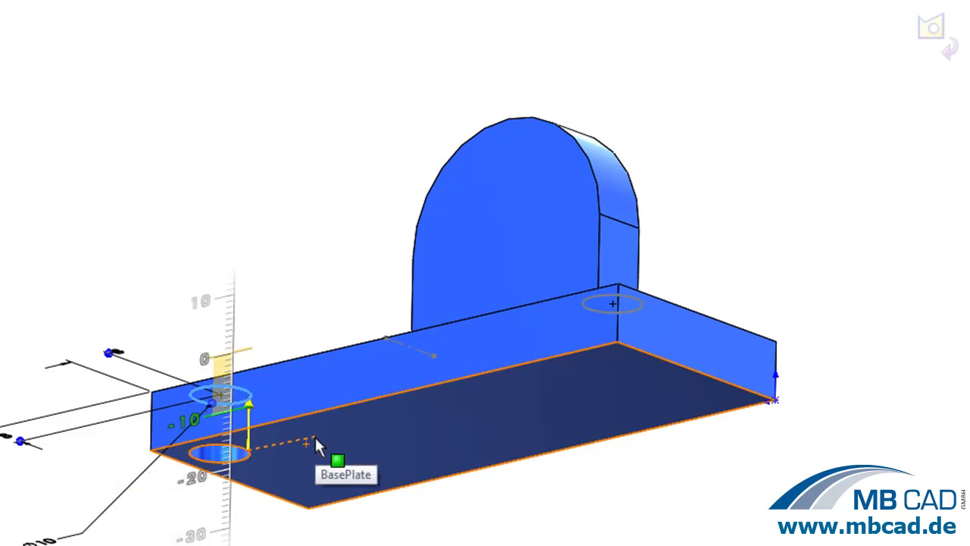
pyautogui.moveTo(315, 437)
pyautogui.mouseDown()
pyautogui.moveTo(315, 426)
pyautogui.moveTo(316, 437)
pyautogui.mouseUp()
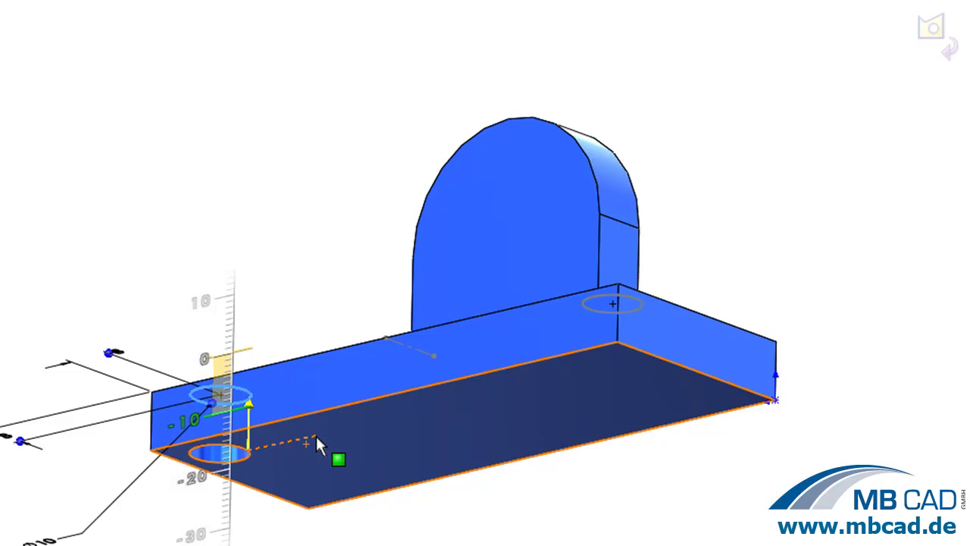
pyautogui.moveTo(316, 433); pyautogui.dragTo(314, 432)
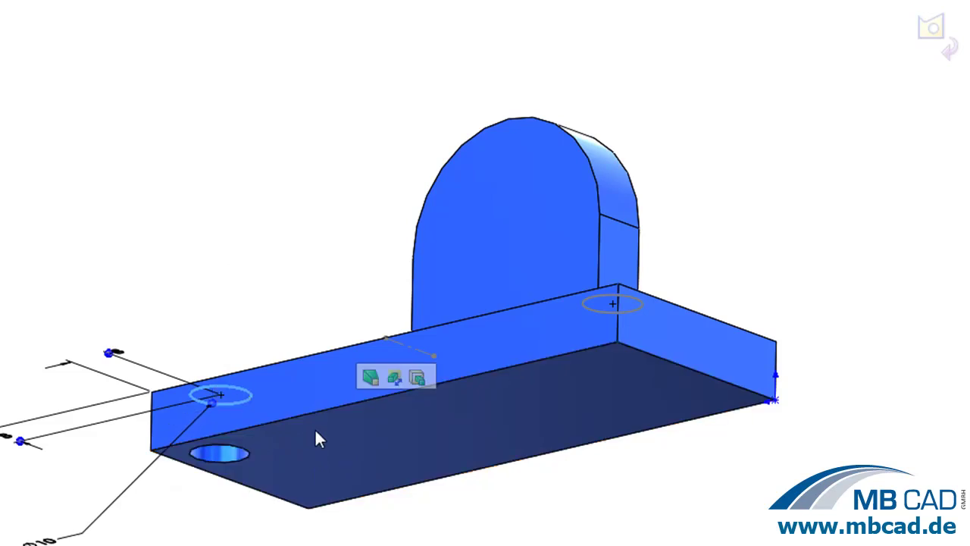
pyautogui.moveTo(310, 336); pyautogui.dragTo(364, 254, button='right')
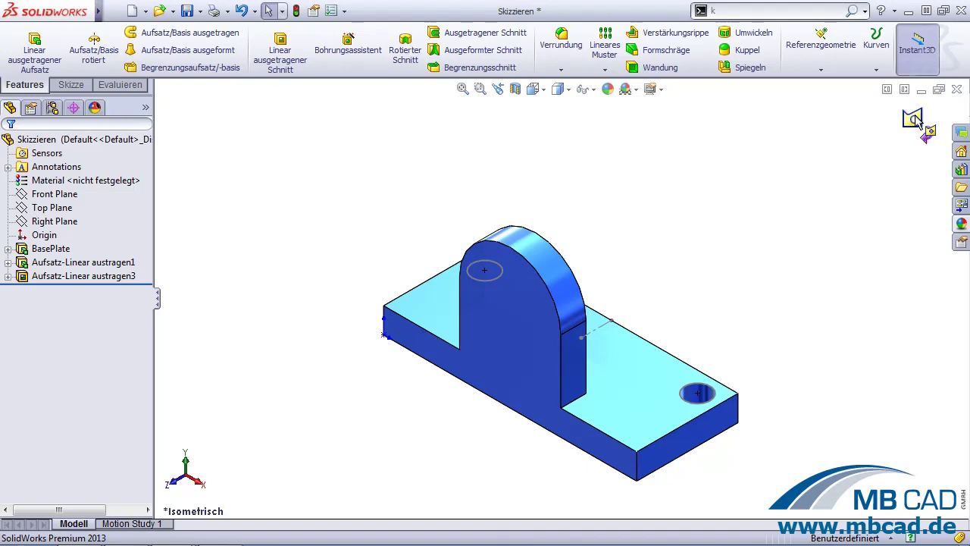
pyautogui.click(915, 119)
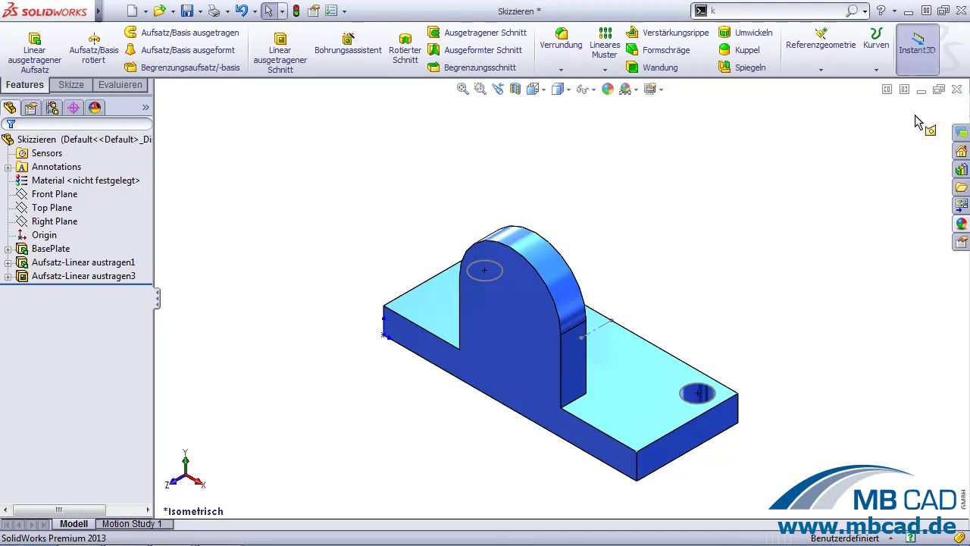